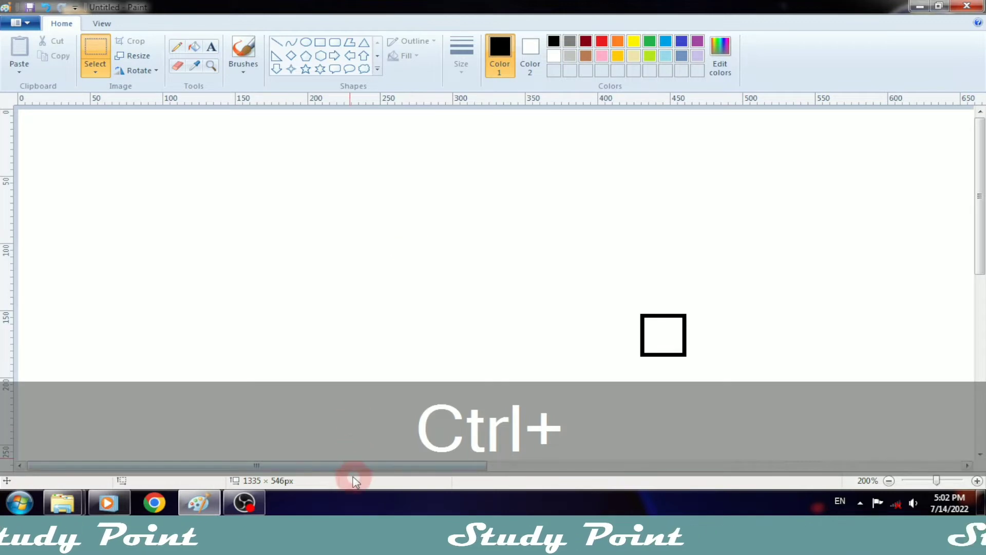
Step: Duplicate the black square directly to its right so the two squares share an edge
drag(463, 465, 612, 464)
drag(340, 353, 280, 305)
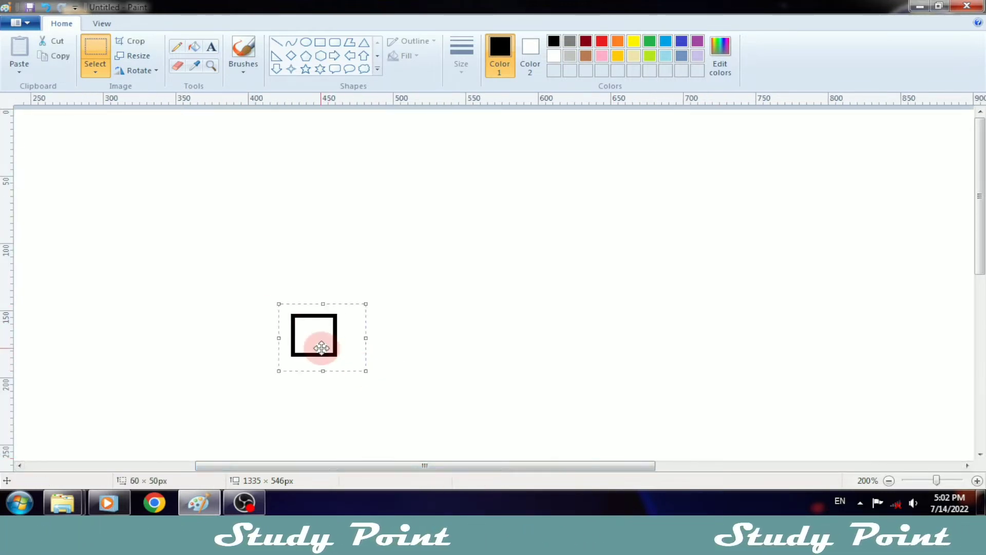
ctrl+drag(319, 341, 367, 342)
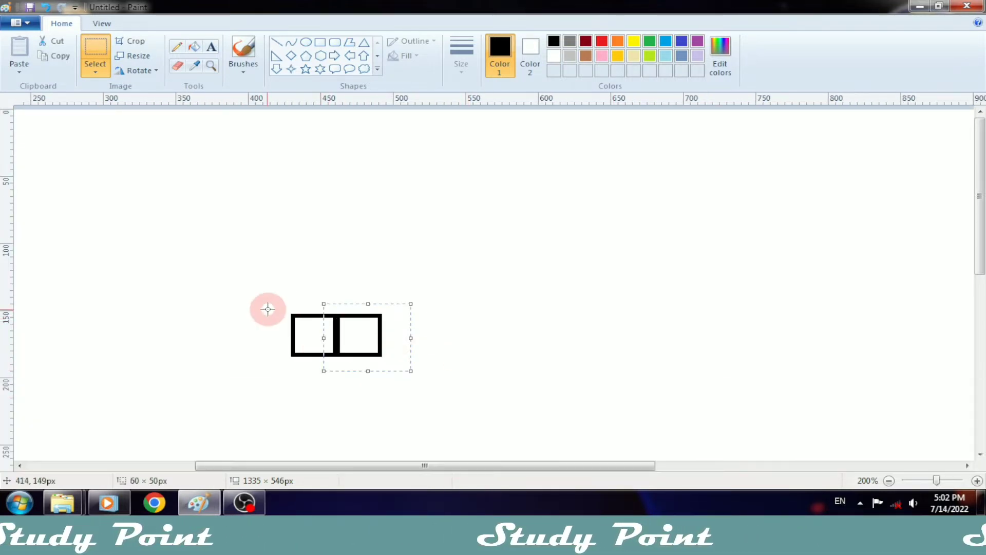
Step: Move the pair of squares up, copy it, and paste it twice to extend the row to six squares
mouse_move(280, 307)
mouse_down()
mouse_move(410, 356)
mouse_move(411, 364)
mouse_up()
drag(361, 339, 365, 297)
click(61, 56)
click(19, 52)
drag(83, 145, 478, 315)
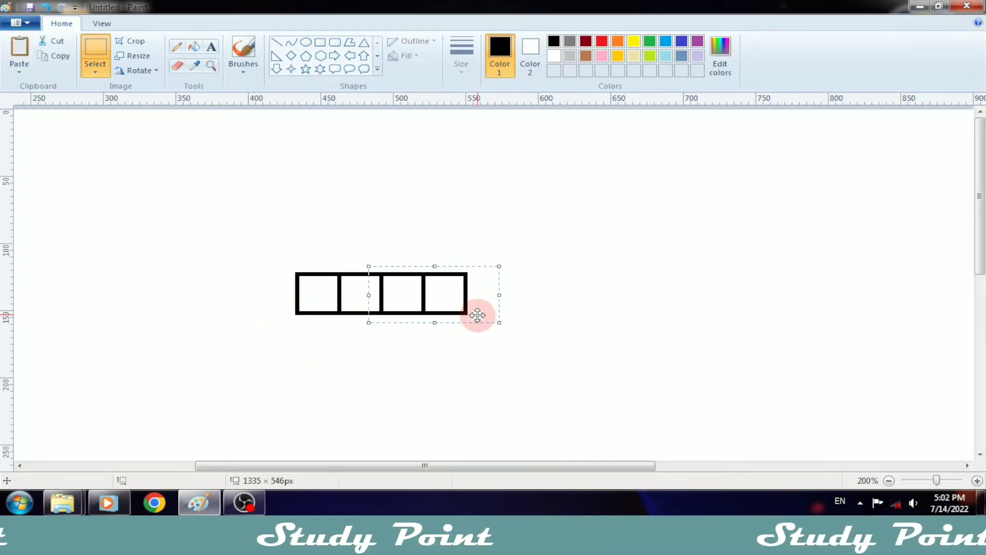
click(308, 286)
key(ctrl+v)
drag(95, 138, 529, 300)
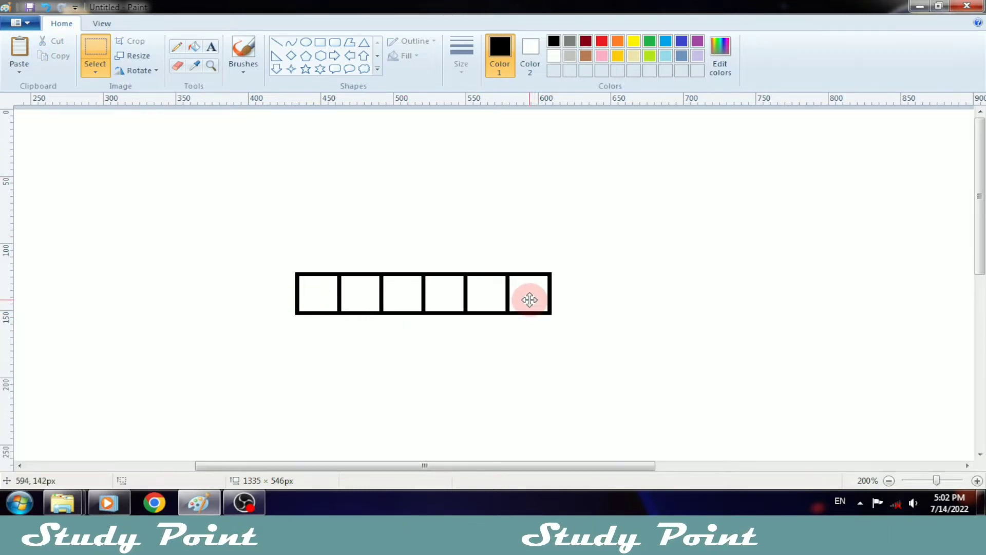
Step: Duplicate the six-square row twice downward and align the copies to form a grid of three rows
click(414, 334)
drag(275, 256, 654, 366)
drag(496, 314, 497, 347)
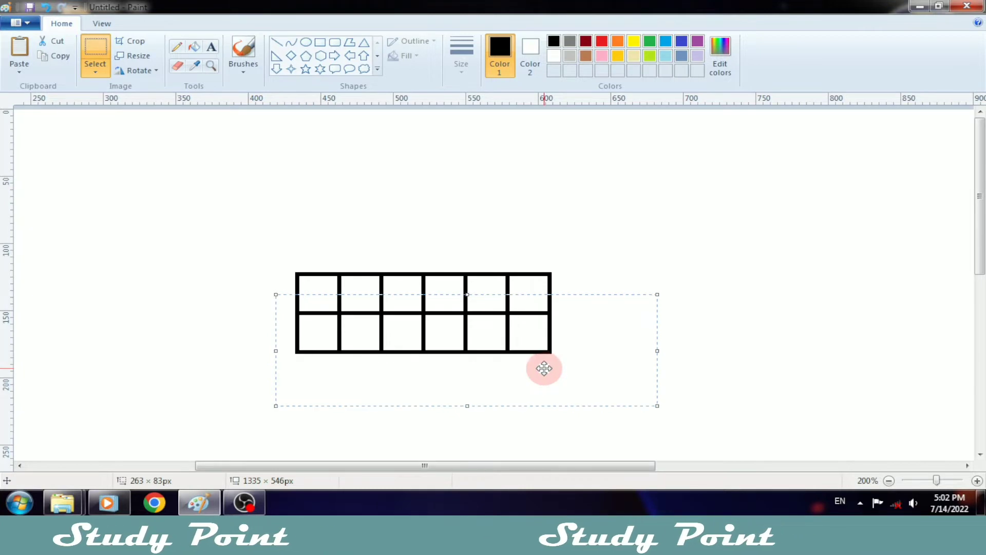
drag(479, 341, 481, 381)
key(ctrl+Up)
key(ctrl+Right)
key(ctrl+Left)
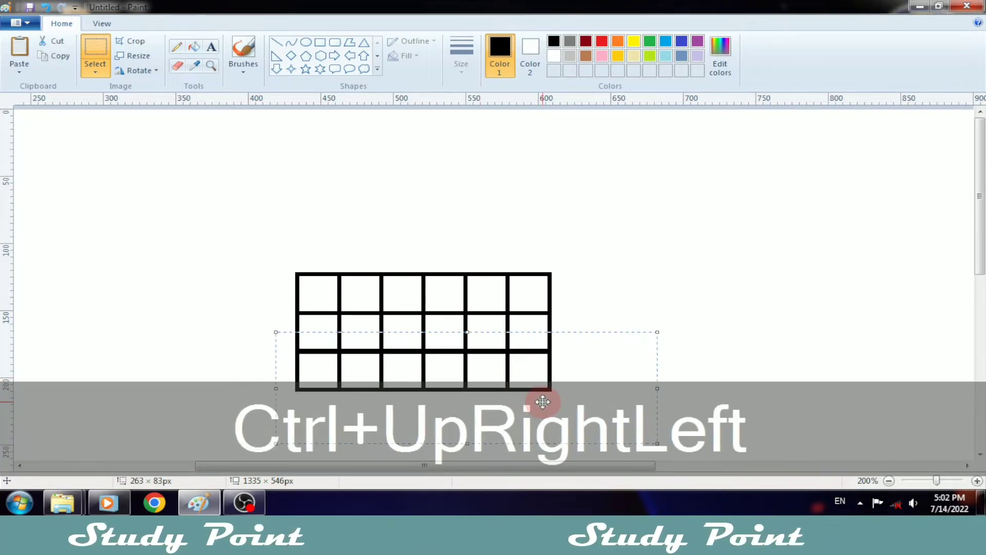
key(Up)
key(Down)
Step: Move the whole 6-by-3 grid left and down, and undo the extra duplicate placed to its right
drag(255, 233, 565, 419)
scroll(564, 417, down, 1)
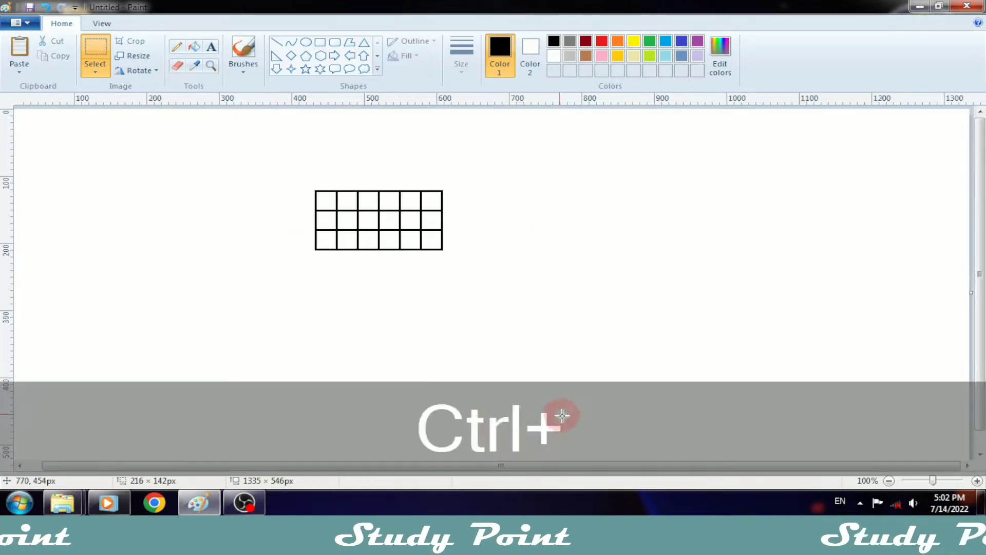
drag(271, 180, 485, 287)
mouse_move(377, 245)
mouse_down()
mouse_move(320, 288)
mouse_move(529, 276)
mouse_up()
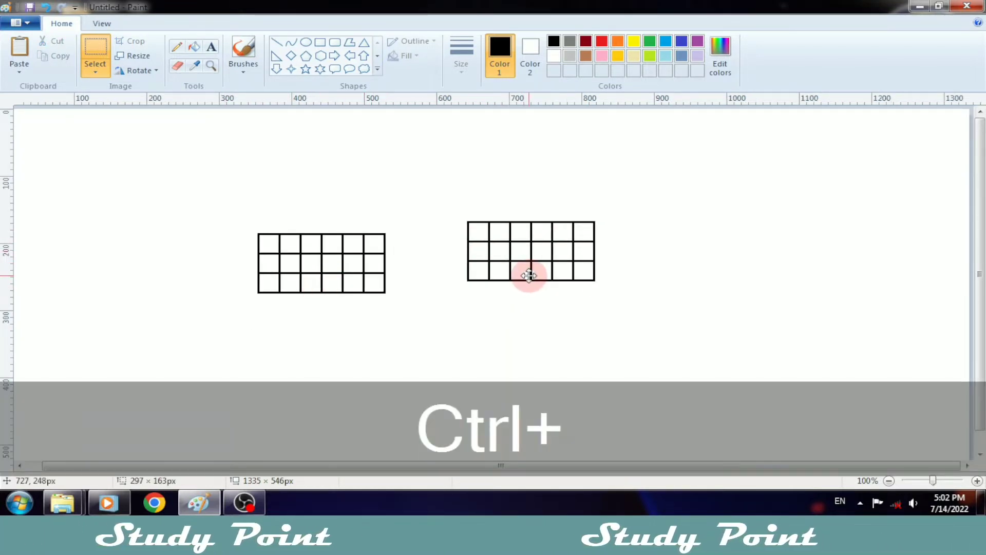
key(ctrl+z)
Step: Try to paste a copy of the grid below the original and rotate it right 90°
drag(221, 214, 510, 349)
right_click(392, 305)
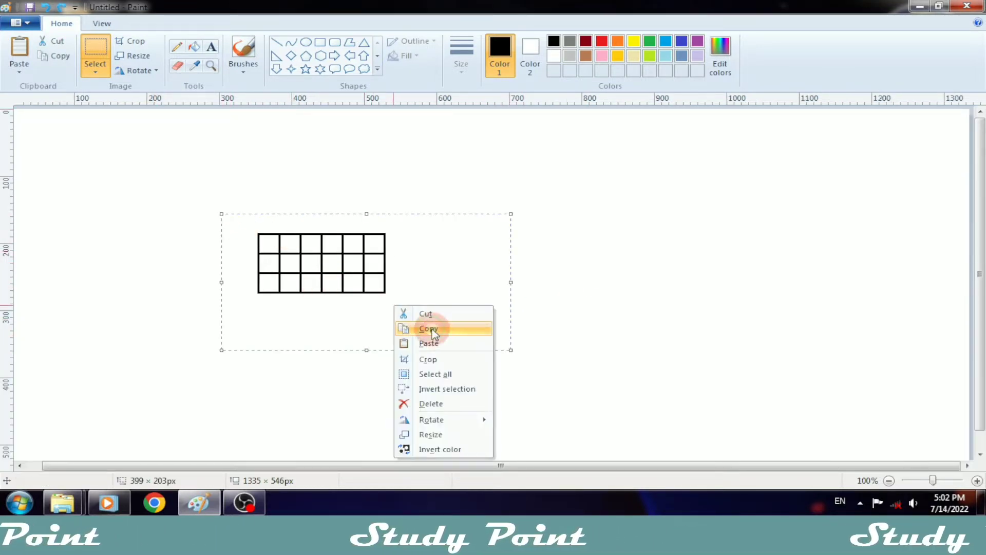
click(432, 330)
right_click(269, 275)
click(290, 314)
drag(128, 165, 442, 364)
right_click(443, 363)
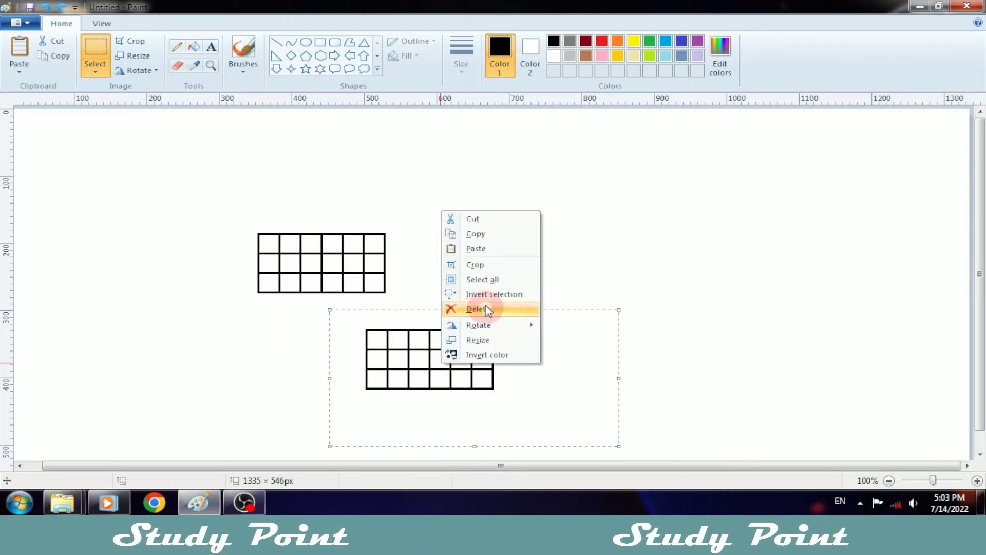
mouse_move(478, 324)
click(559, 323)
key(ctrl+z)
Step: Copy the grid, rotate the pasted copy right 90°, and place it above the upper-right corner of the original
drag(181, 172, 461, 365)
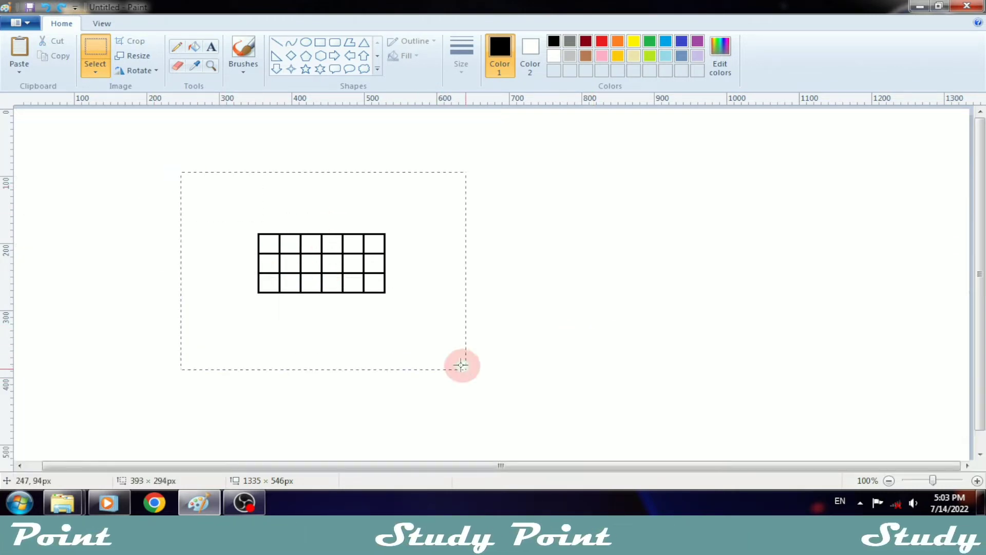
right_click(330, 294)
click(343, 333)
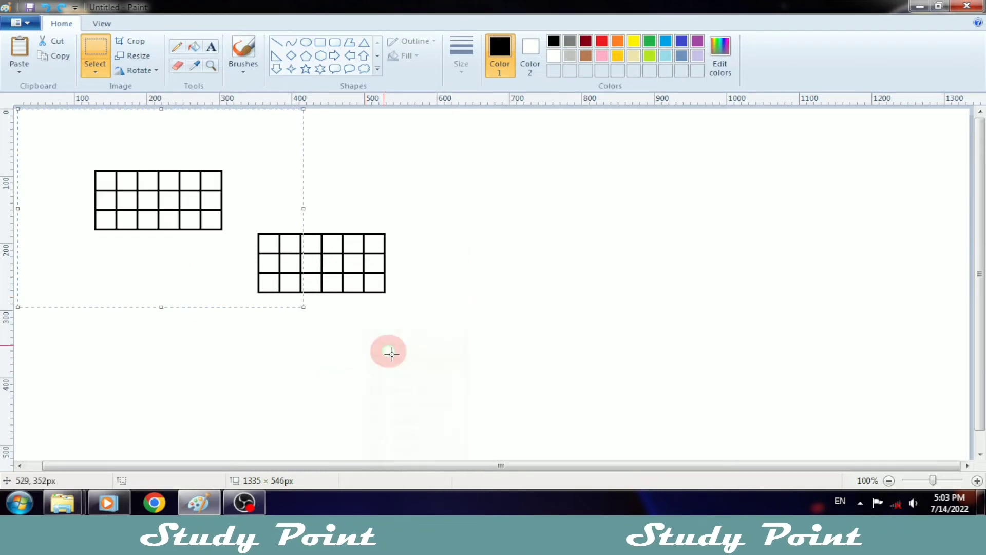
right_click(204, 211)
mouse_move(246, 327)
click(329, 328)
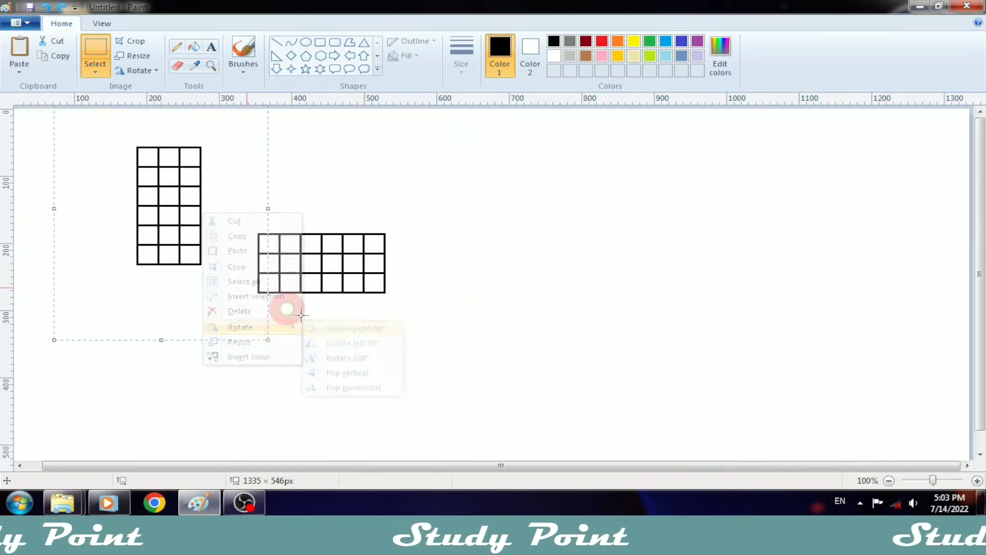
drag(187, 238, 436, 212)
Step: Paste another grid copy, rotate it right 90°, and place it directly below the upper arm as the cross's lower arm
right_click(434, 211)
click(495, 249)
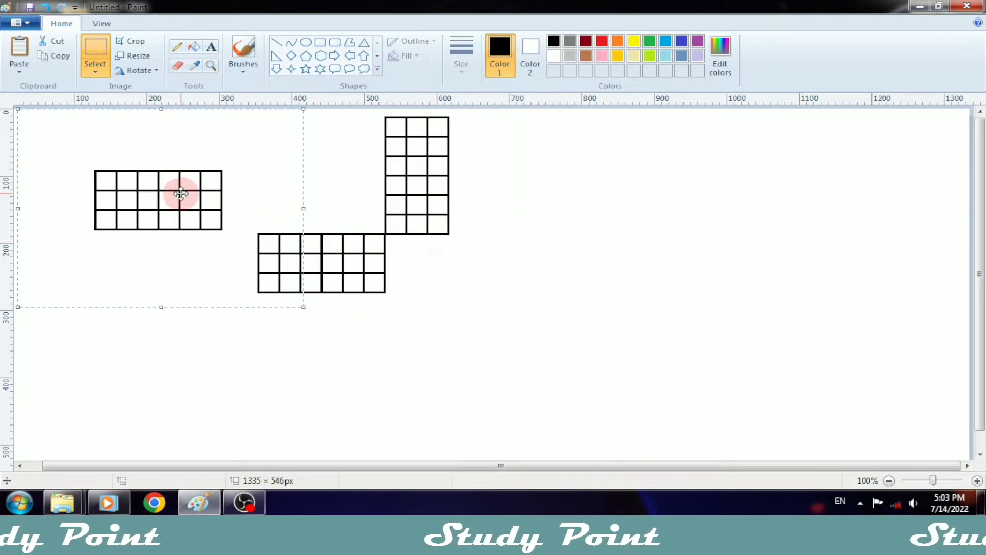
right_click(183, 194)
mouse_move(256, 308)
click(333, 309)
drag(200, 217, 448, 355)
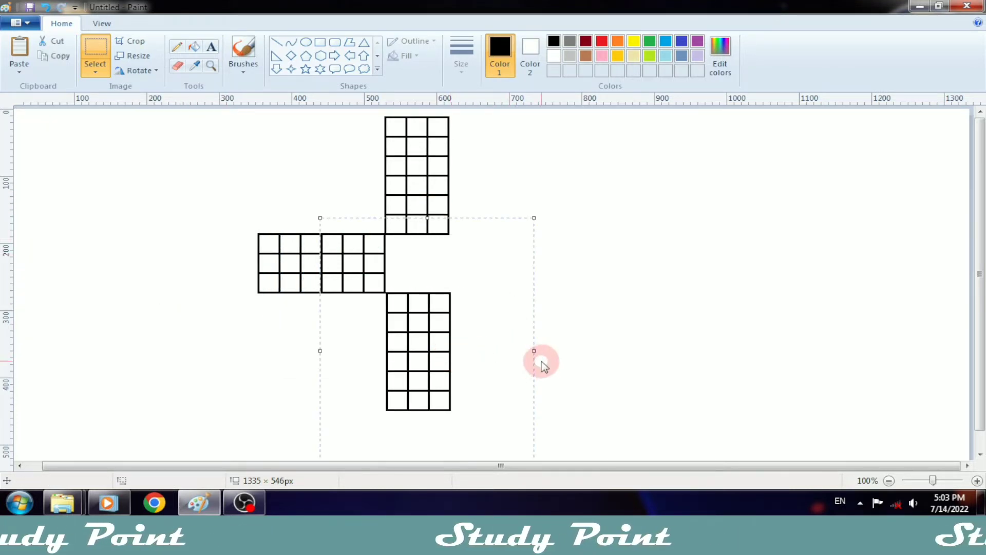
Step: Paste an unrotated grid copy and align it opposite the original as the cross's right arm
right_click(215, 170)
click(238, 206)
right_click(177, 204)
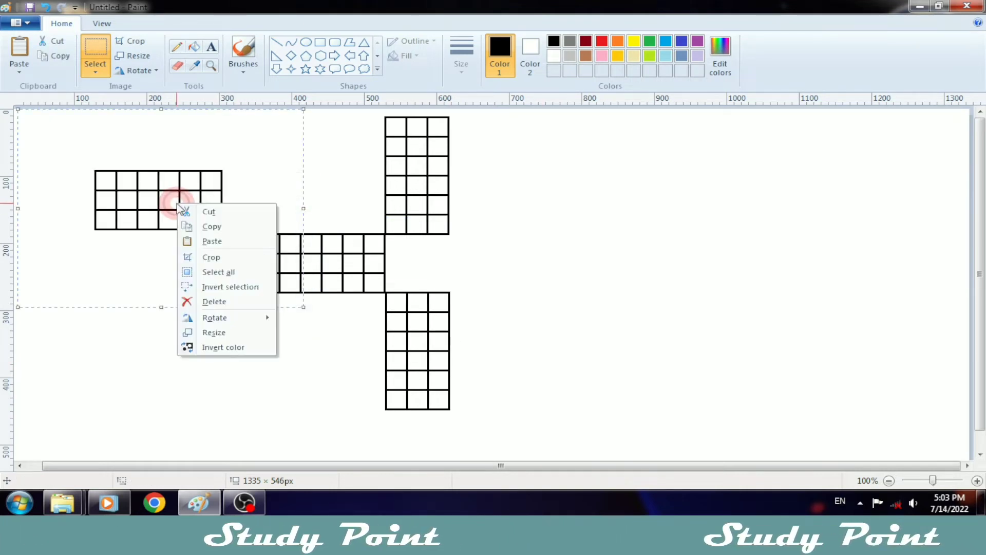
click(150, 182)
drag(149, 182, 502, 247)
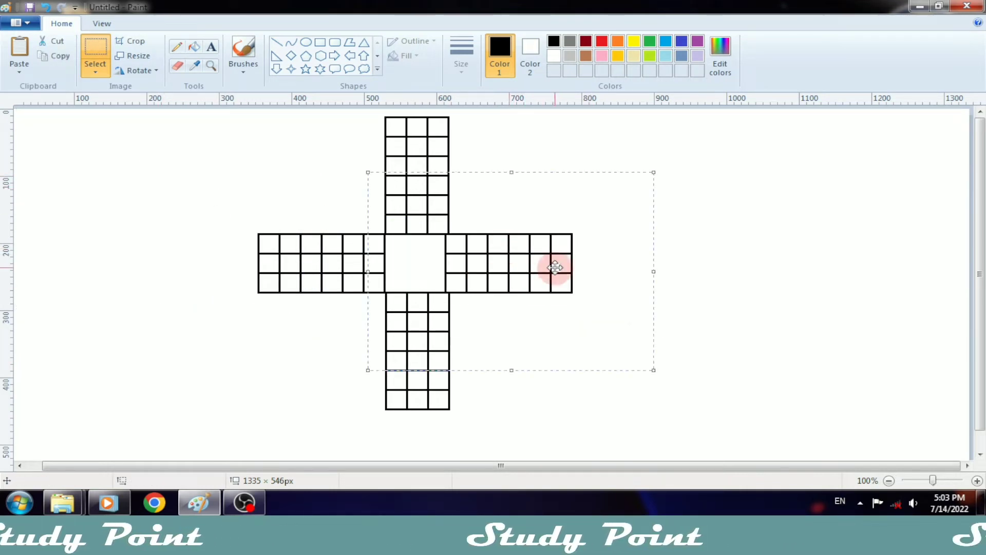
drag(554, 267, 554, 271)
Step: Select the entire cross and move it slightly right and down on the canvas
click(198, 114)
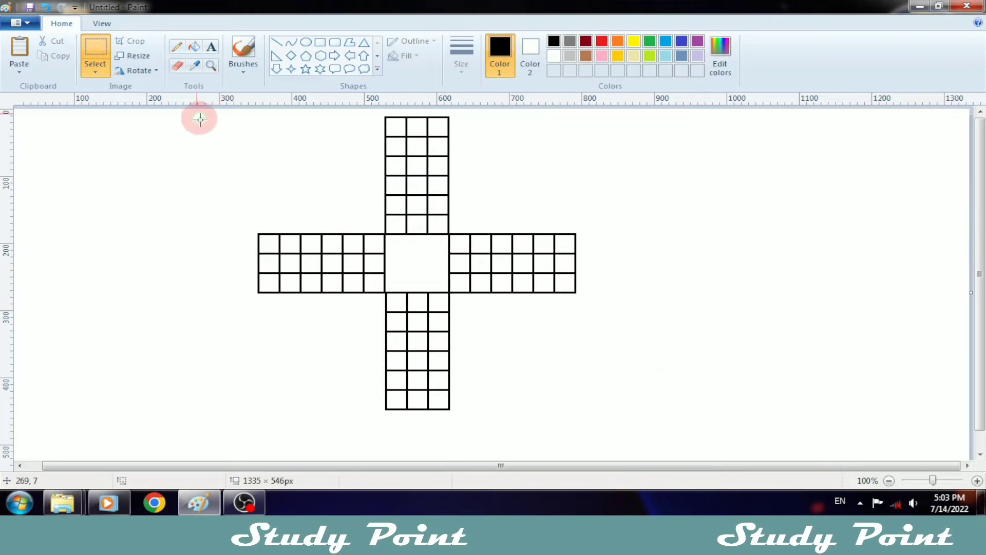
drag(174, 111, 647, 426)
drag(537, 334, 559, 356)
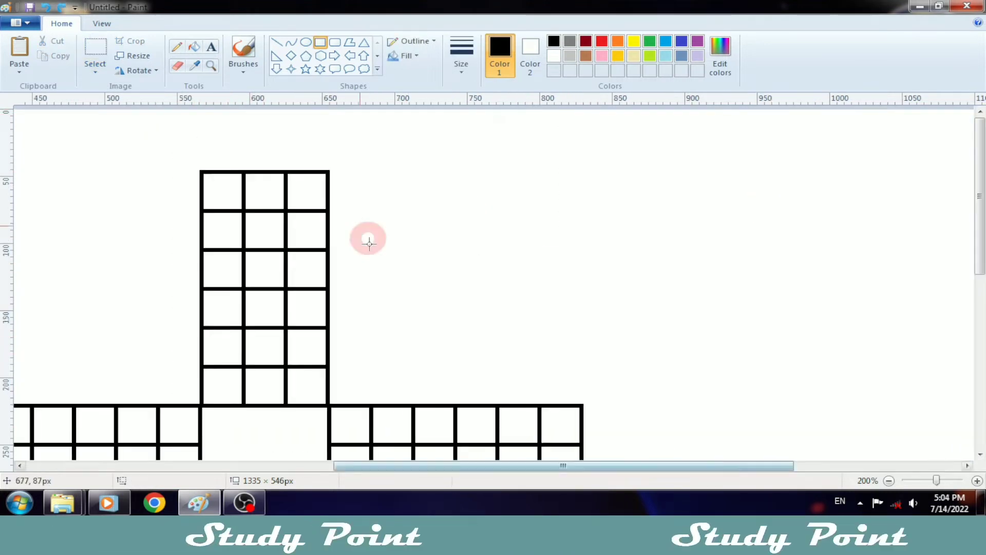
drag(331, 173, 364, 202)
key(ctrl+z)
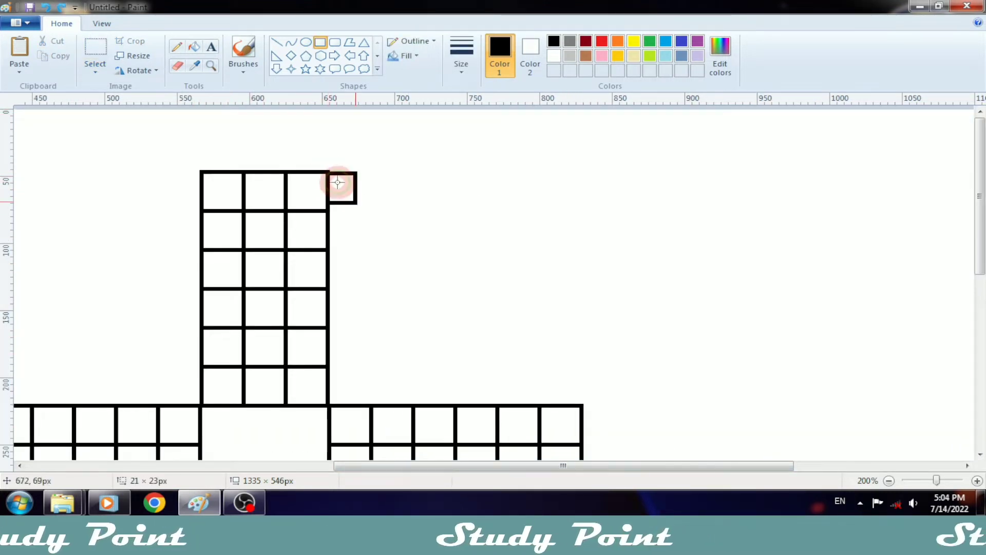
key(ctrl+z)
Step: Draw a rectangle about 174 by 175 px between the upper and right arms and align its right edge
drag(329, 172, 580, 404)
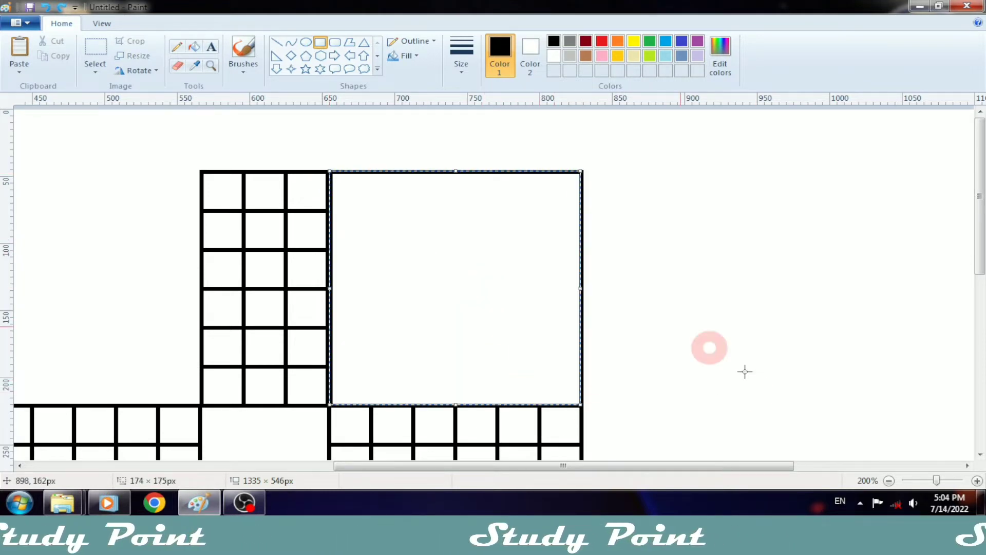
drag(579, 289, 583, 292)
click(657, 272)
scroll(457, 281, down, 1)
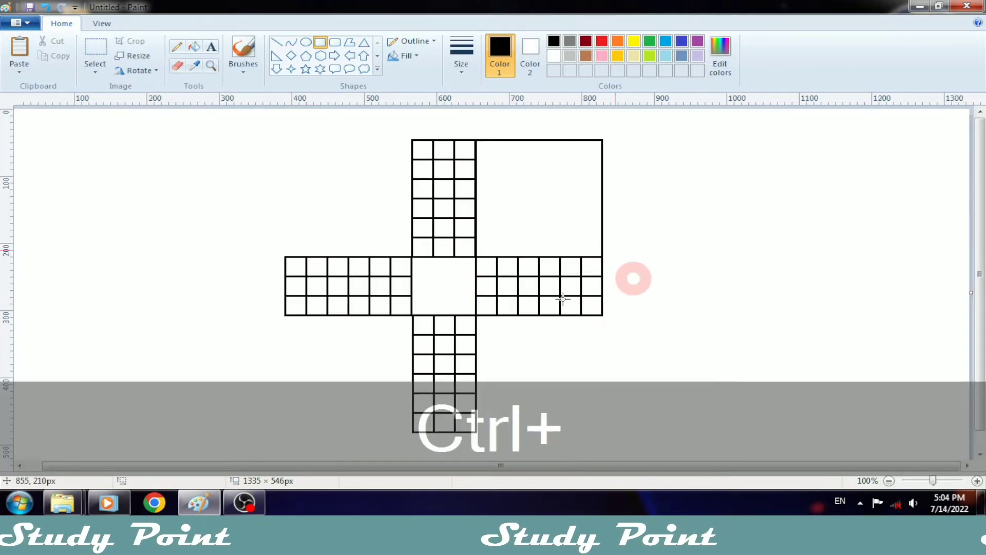
Step: Draw a smaller rectangle about 114 by 118 px centred inside the large corner square
click(98, 49)
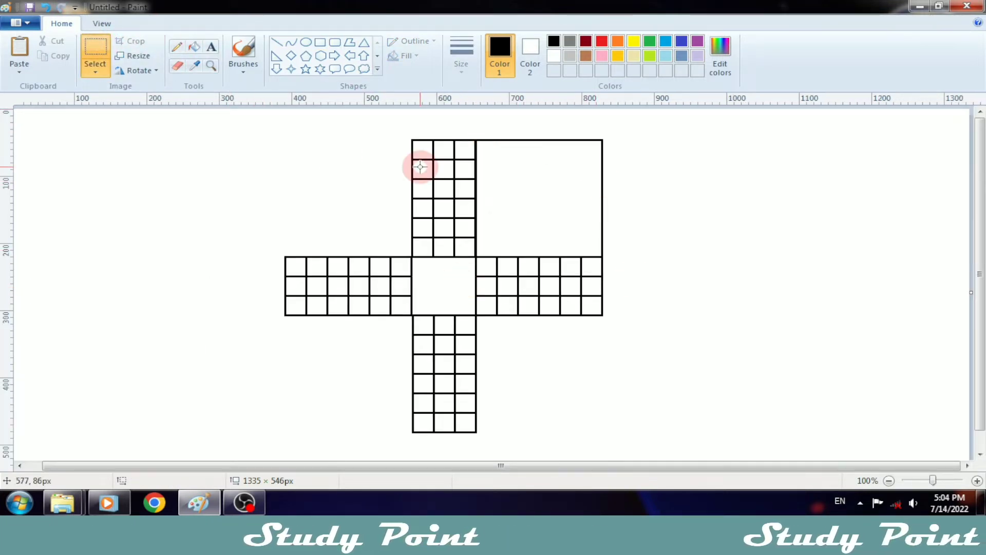
click(319, 42)
drag(493, 155, 586, 240)
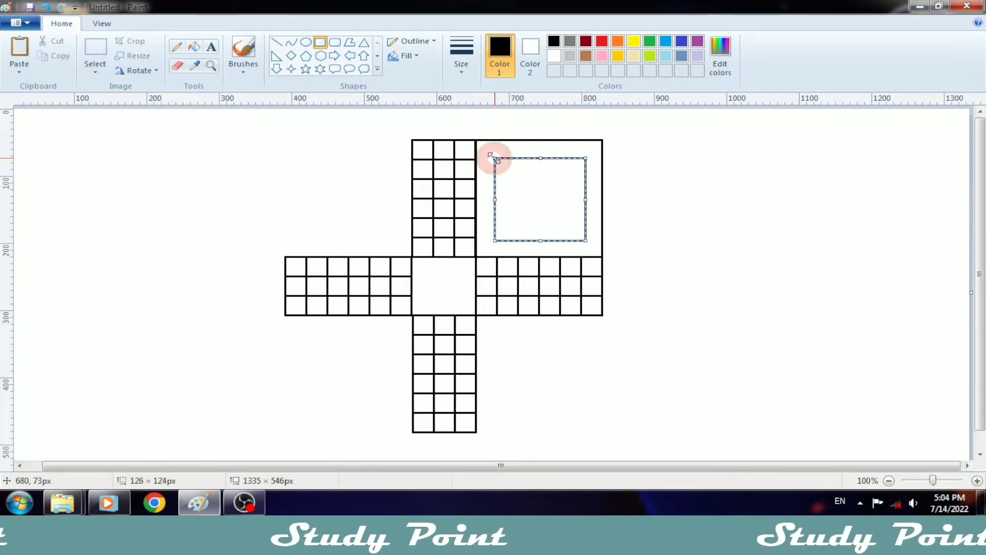
drag(493, 155, 499, 160)
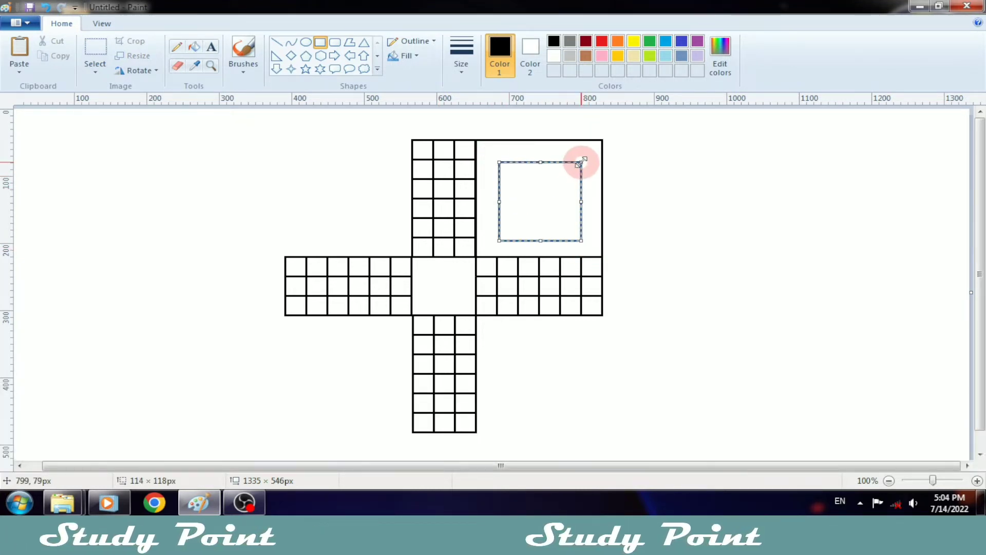
drag(552, 193, 550, 191)
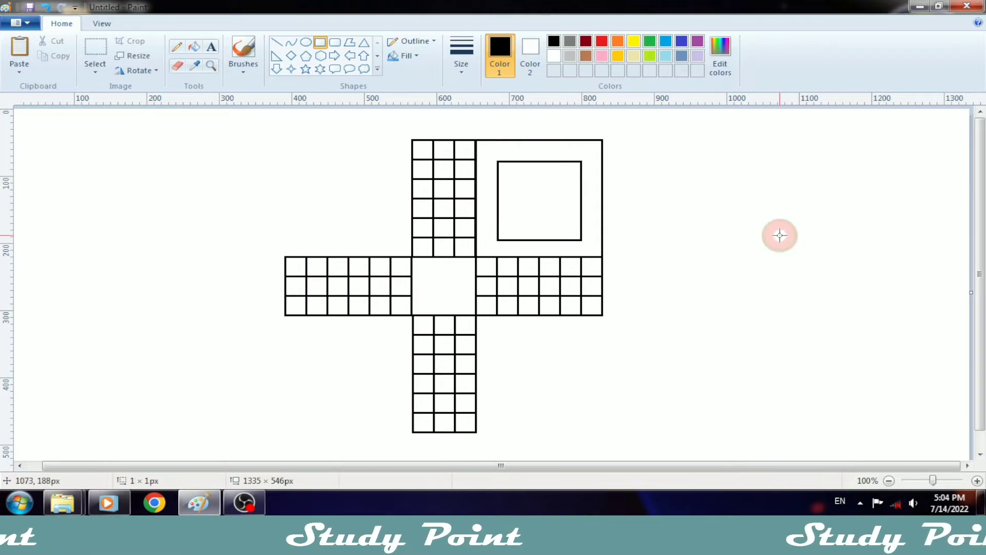
Step: Draw two crossing diagonals corner to corner in the cross's empty centre, undoing the misplaced first line
click(276, 42)
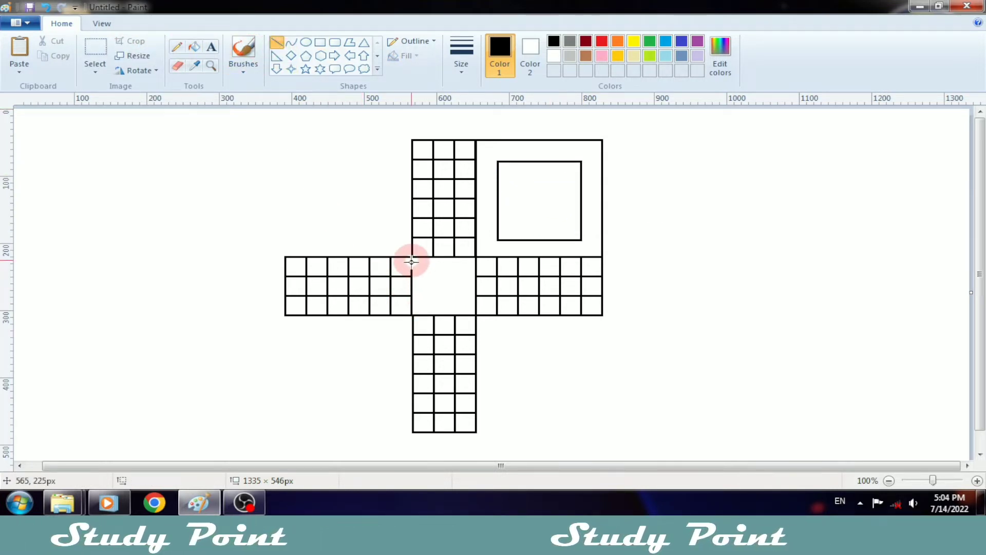
drag(412, 262, 475, 314)
key(ctrl+z)
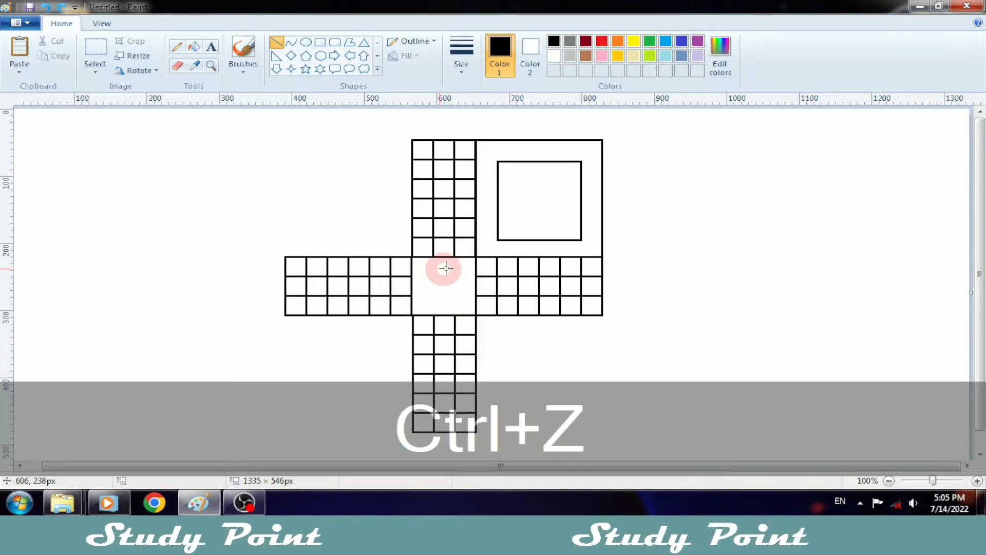
drag(411, 257, 467, 320)
click(596, 357)
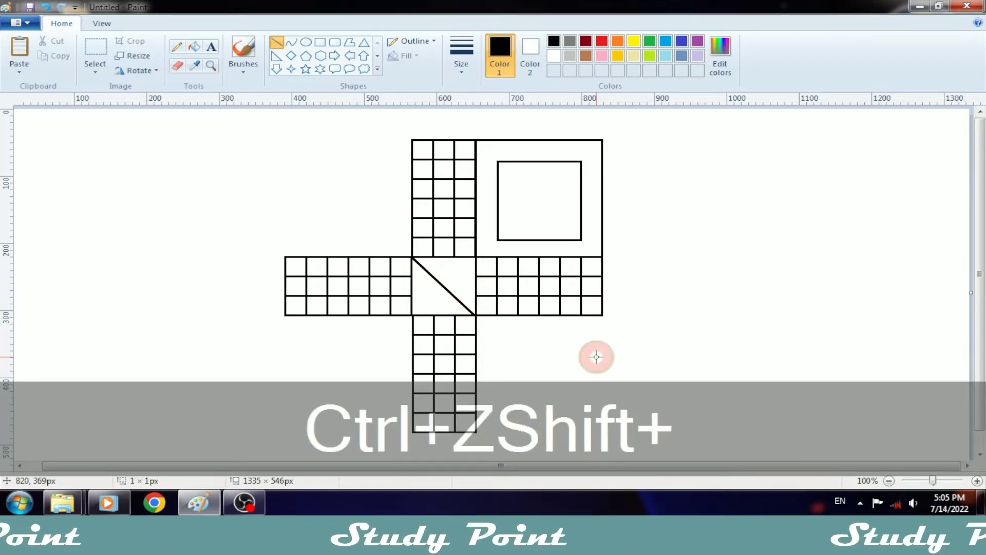
drag(475, 257, 424, 325)
click(533, 251)
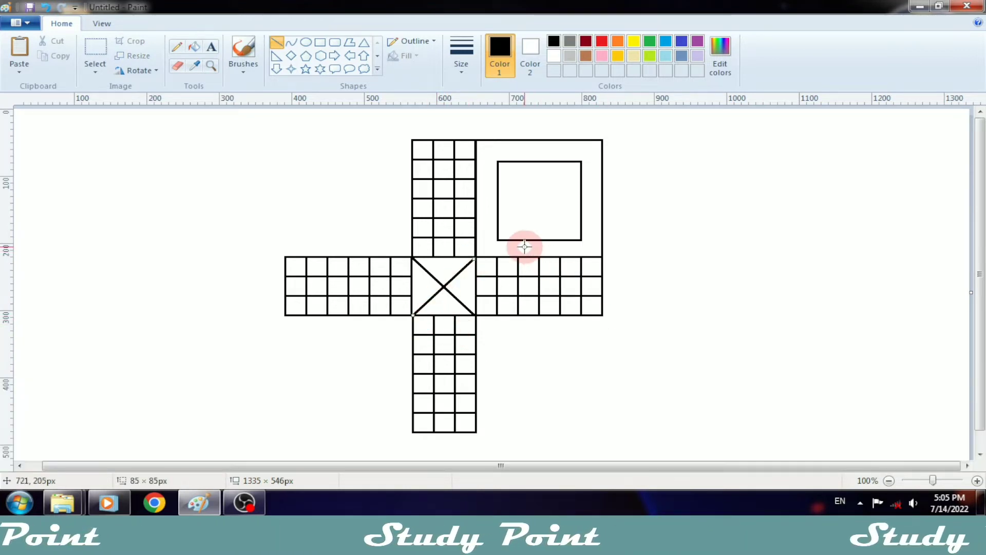
Step: Draw a circle inside the inner square, duplicate it into a two-by-two arrangement, and centre the four circles
click(305, 42)
mouse_move(510, 175)
mouse_down()
mouse_move(540, 202)
mouse_move(536, 189)
mouse_move(505, 172)
mouse_move(559, 204)
mouse_move(554, 224)
mouse_up()
click(511, 147)
click(95, 49)
key(ctrl+Right)
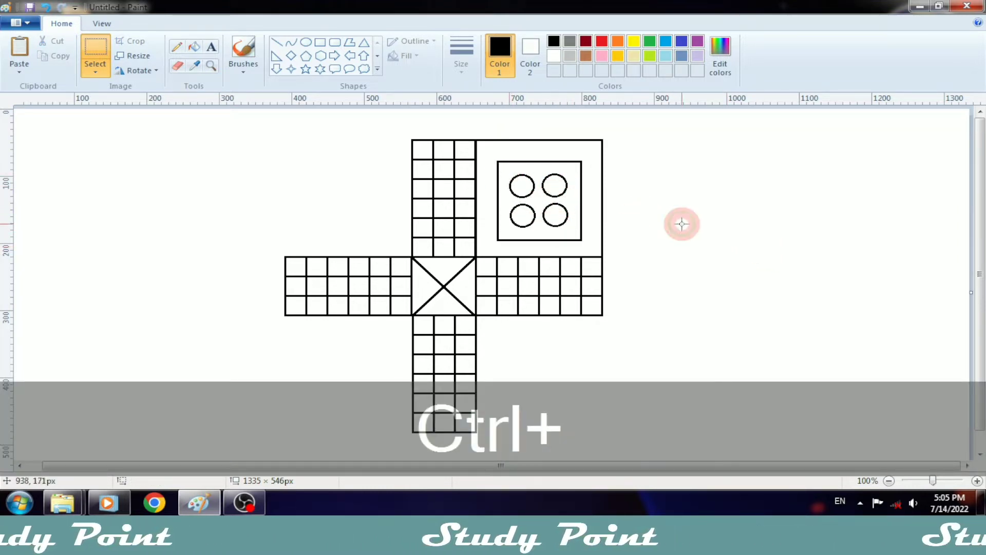
drag(505, 173, 572, 233)
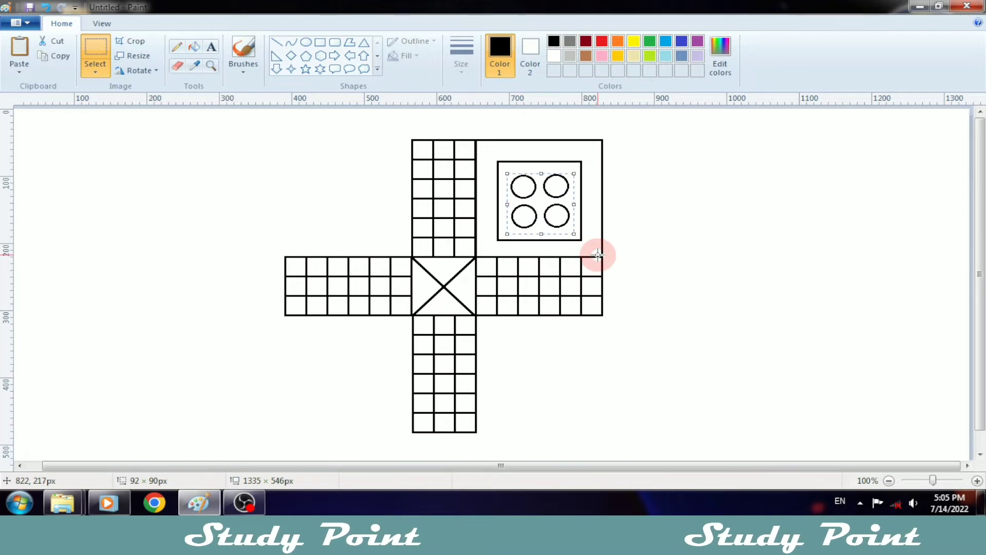
click(597, 254)
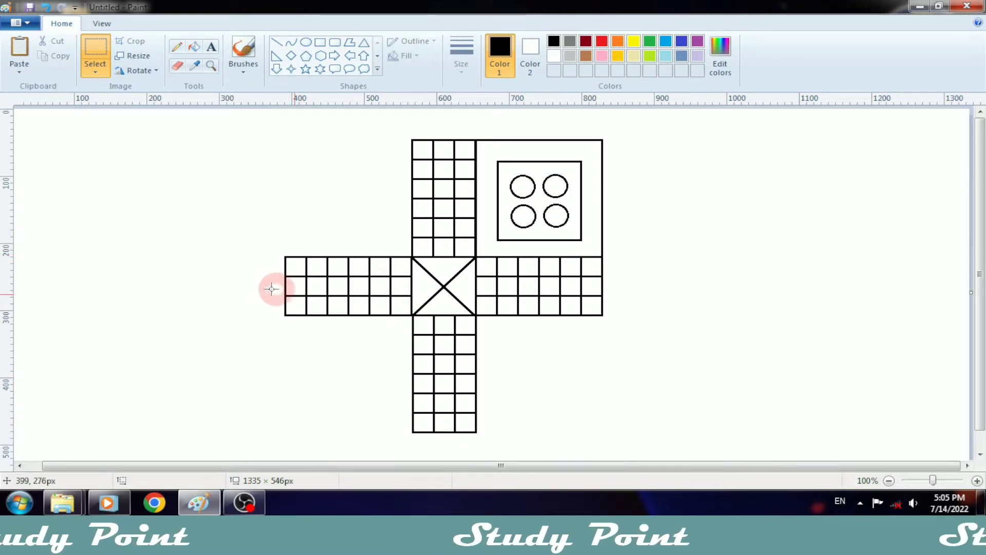
Step: Copy the completed upper-right corner block, paste a duplicate near the empty upper-left corner and rotate it 90° counterclockwise
drag(457, 122, 631, 266)
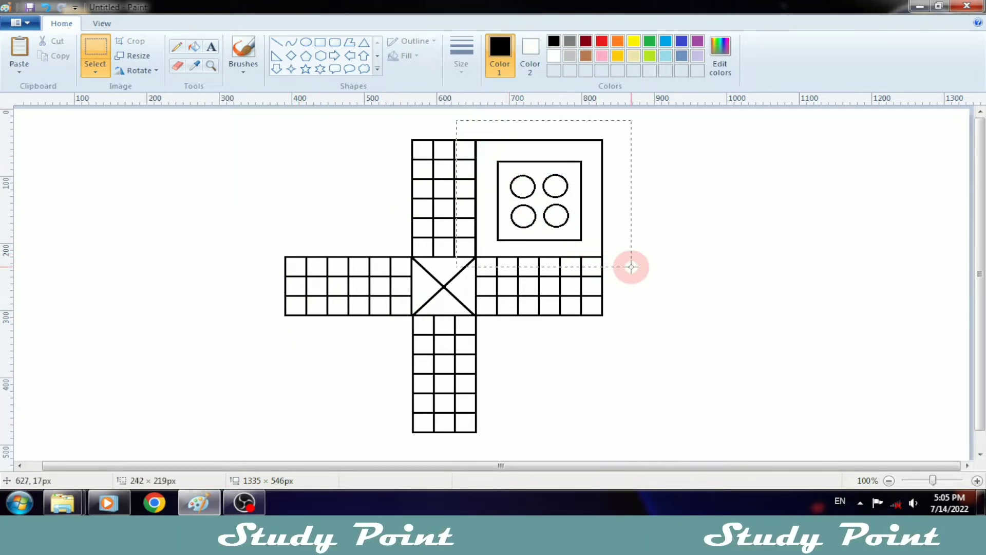
drag(480, 144, 616, 257)
key(ctrl+c)
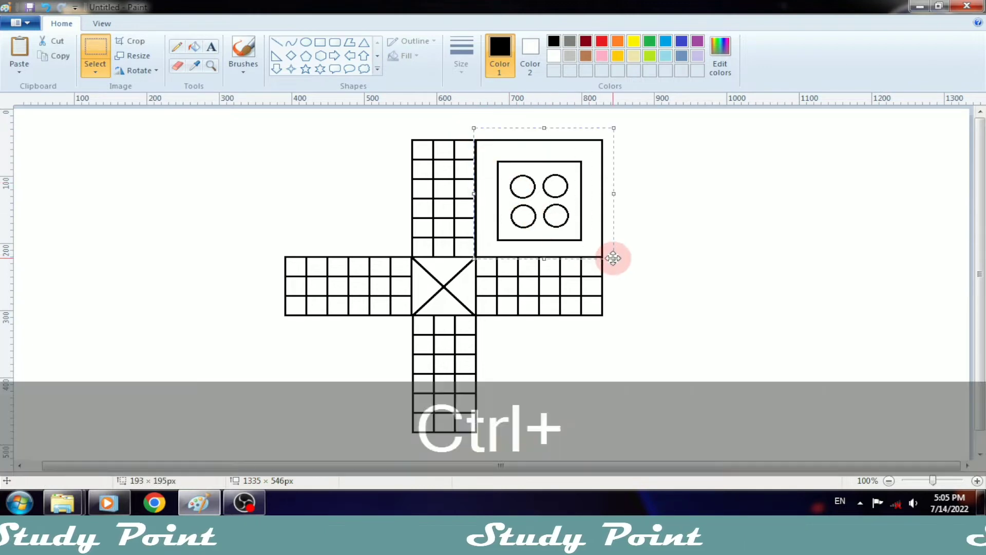
key(ctrl+v)
drag(60, 158, 279, 162)
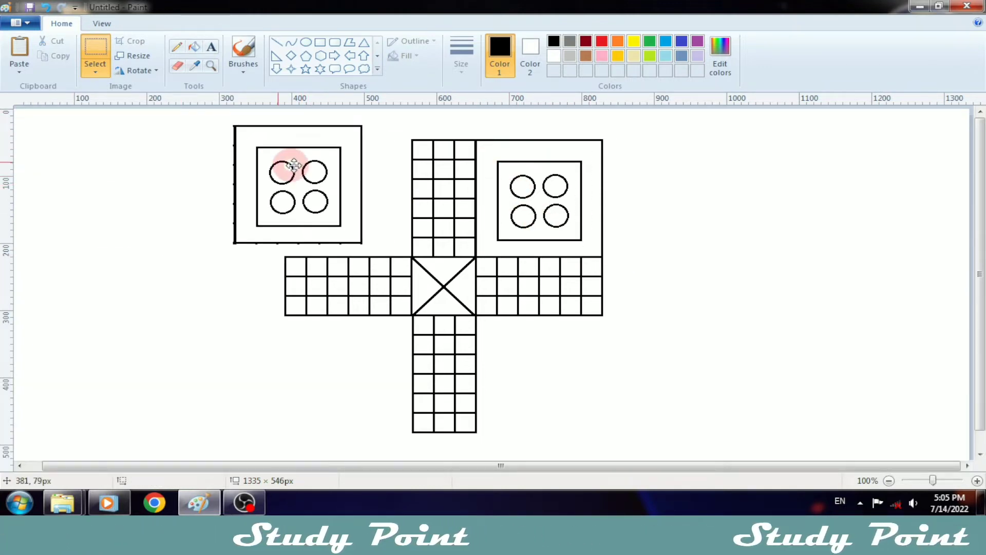
right_click(279, 162)
mouse_move(328, 276)
click(396, 293)
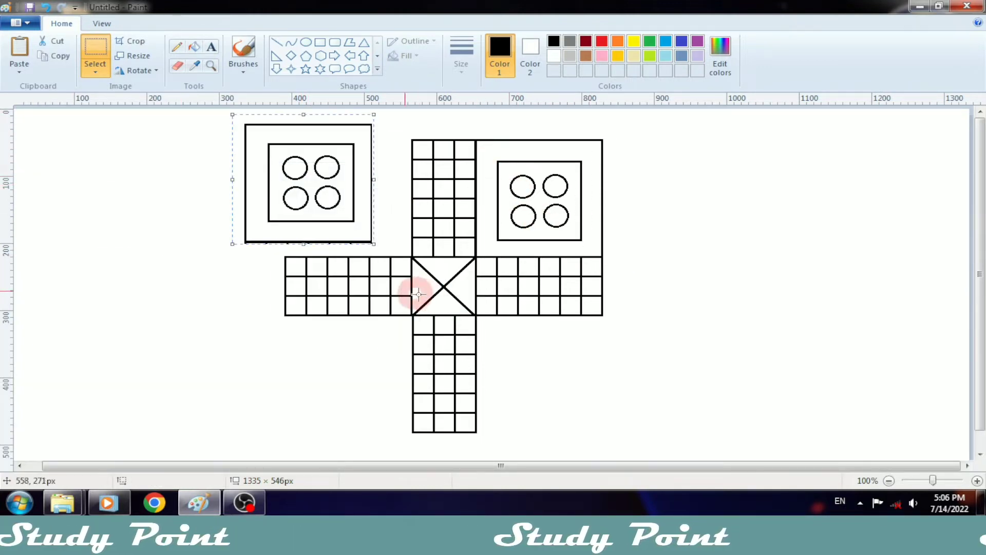
Step: Fit the rotated block into the corner between the left and upper arms, aligning its edges with both grids
drag(334, 215, 386, 234)
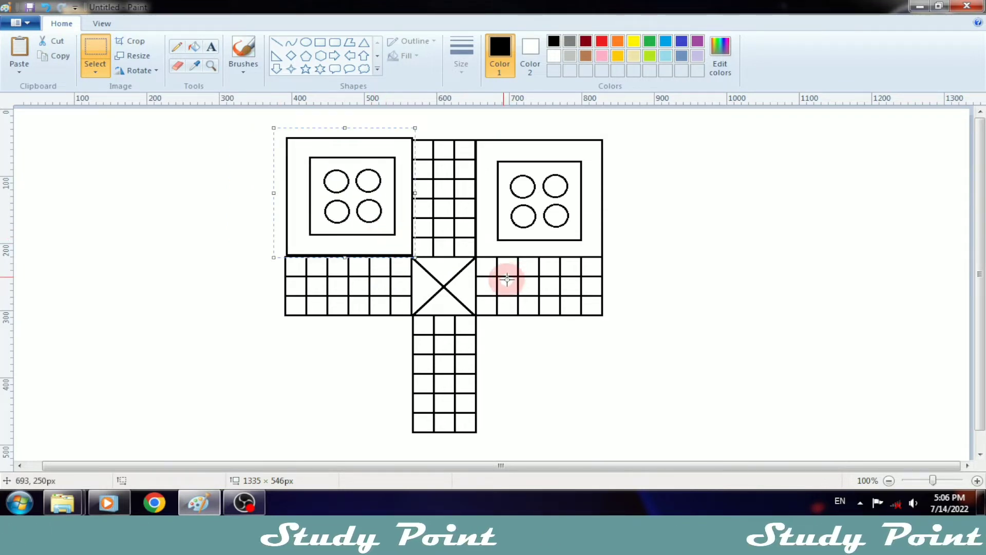
key(Left)
key(Down)
key(Right)
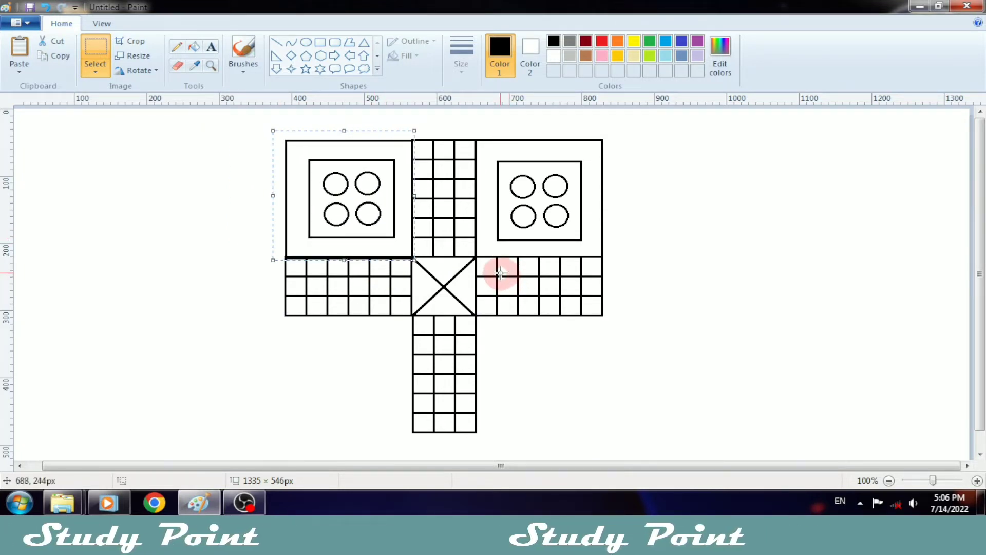
key(Up)
key(Down)
key(Left)
click(499, 273)
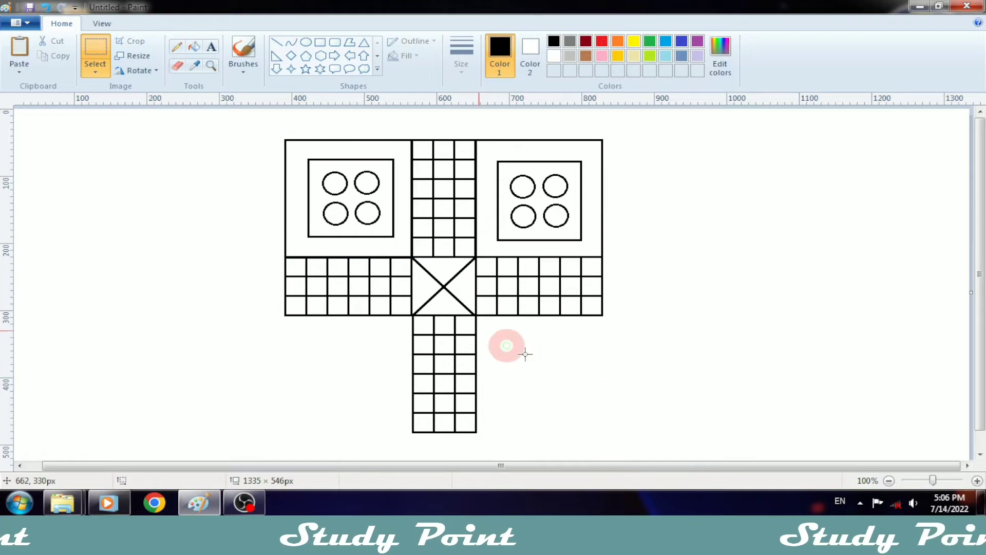
Step: Paste another corner block, flip it vertically and align it in the corner between the right and lower arms
key(ctrl+v)
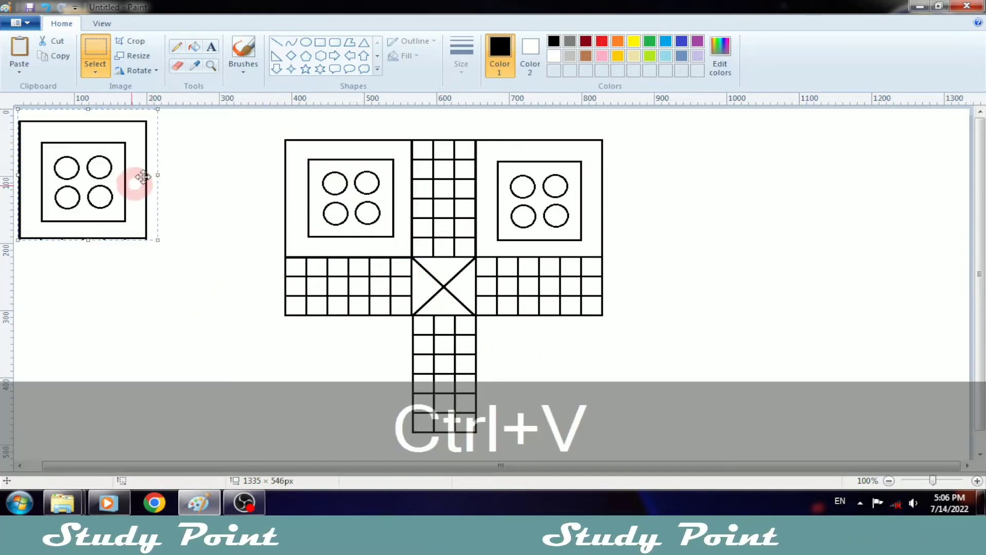
drag(139, 176, 563, 381)
right_click(590, 390)
mouse_move(632, 350)
click(738, 398)
key(Left)
key(Down)
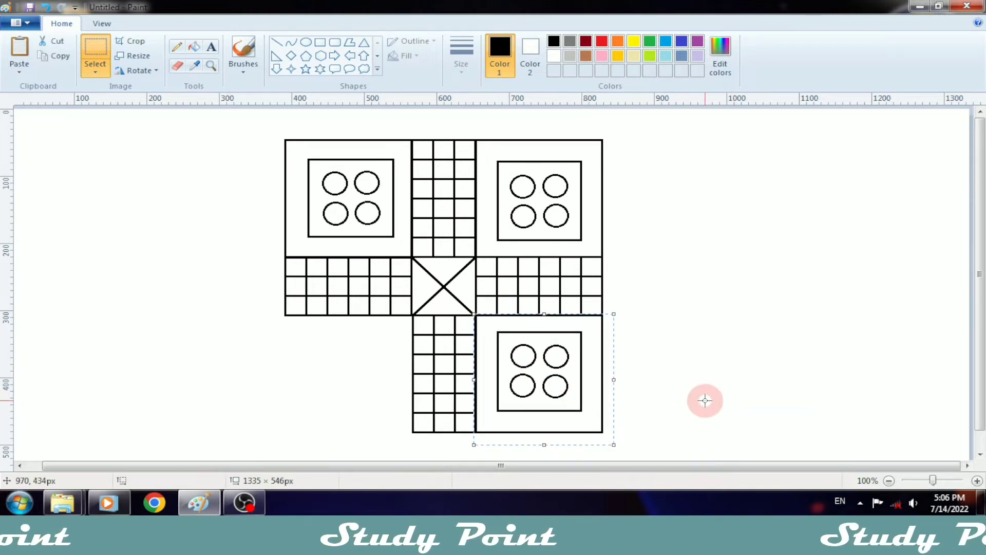
click(242, 378)
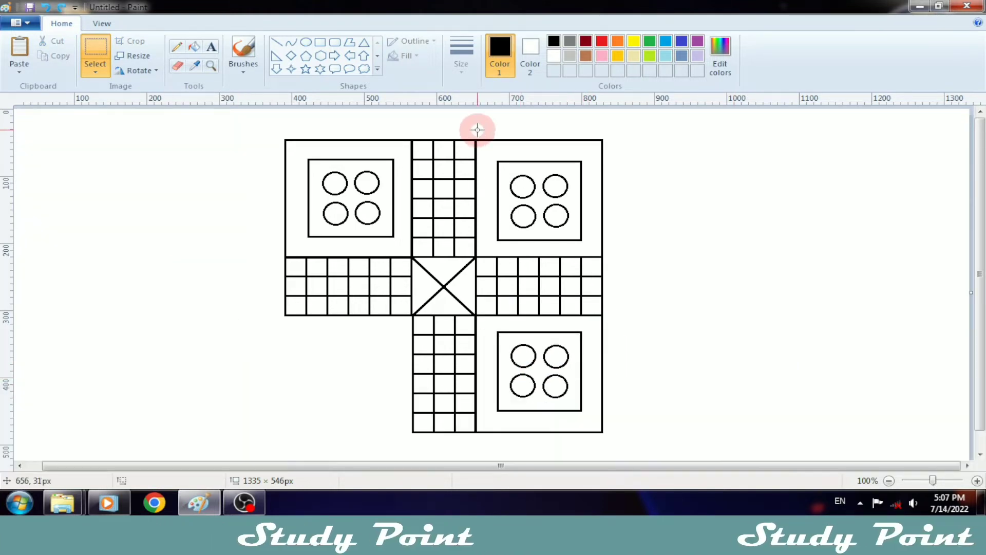
Step: Copy the upper-right corner block again and place the duplicate in the corner between the left and lower arms
drag(478, 129, 625, 253)
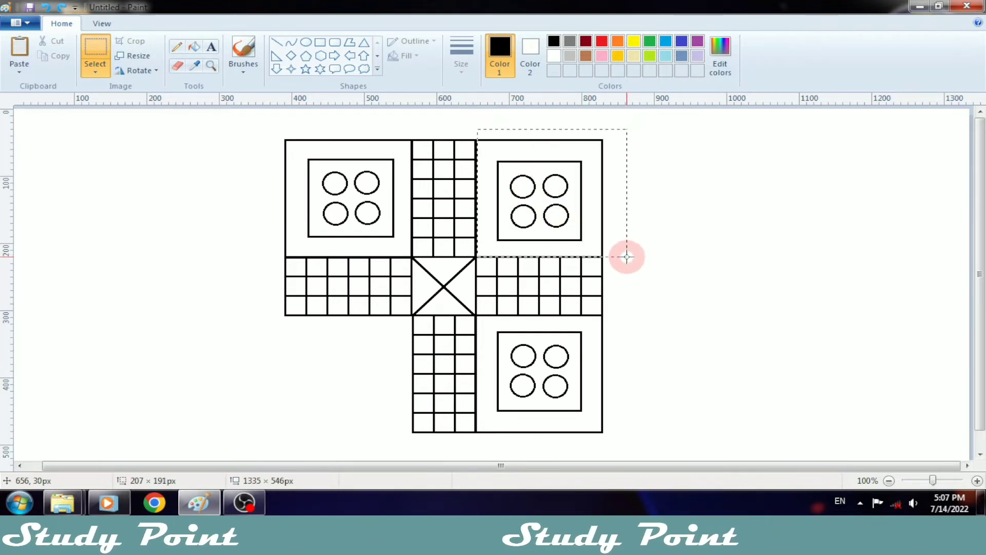
key(ctrl+c)
key(ctrl+v)
drag(137, 176, 372, 378)
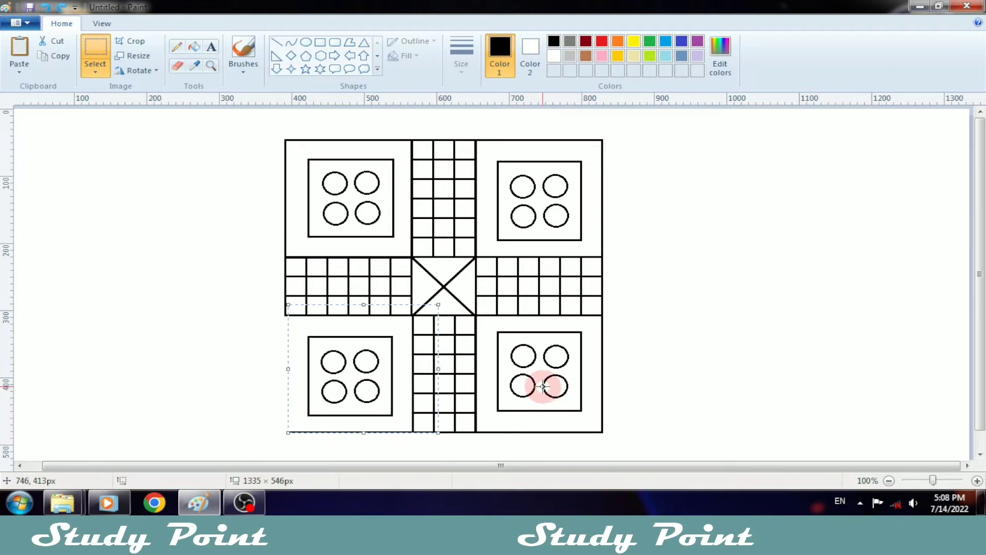
Step: Draw a straight vertical line closing the lower-left block's missing outer edge and erase the part overshooting the board
click(244, 49)
click(276, 43)
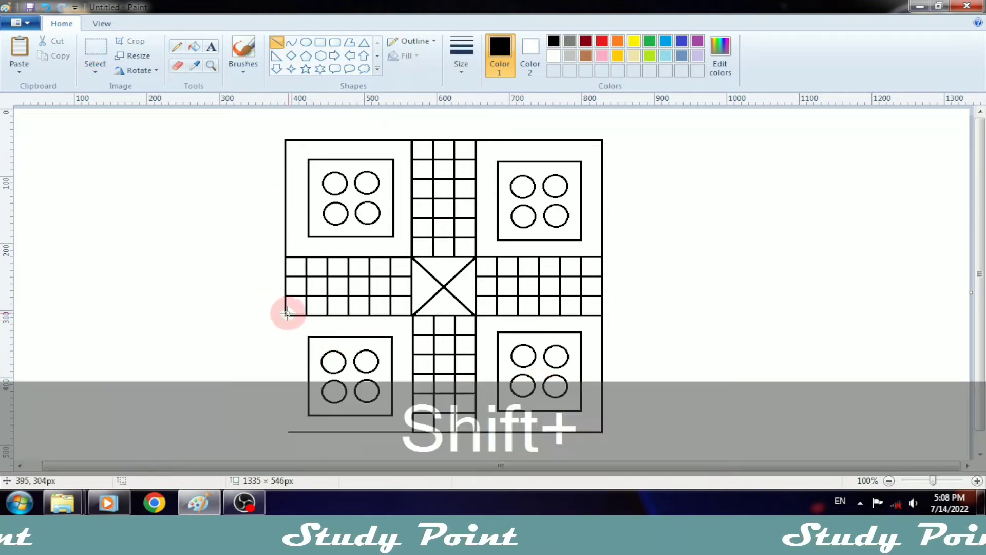
drag(286, 310, 285, 376)
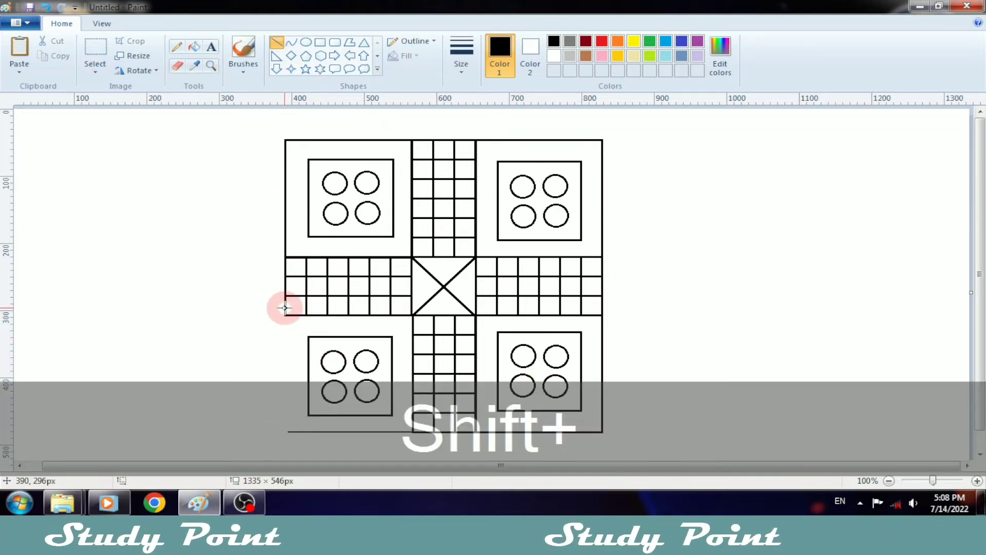
drag(285, 312, 281, 392)
drag(286, 308, 297, 433)
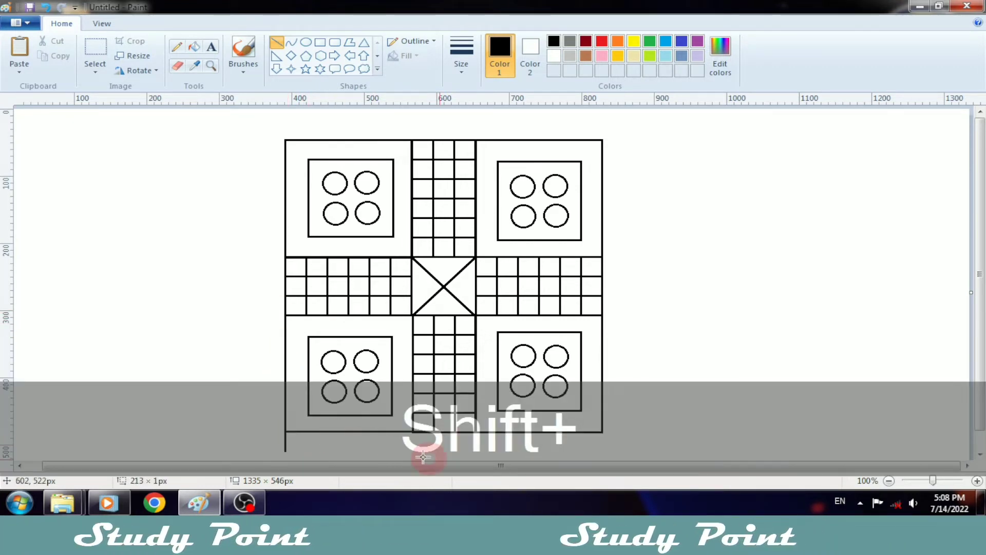
drag(423, 457, 563, 448)
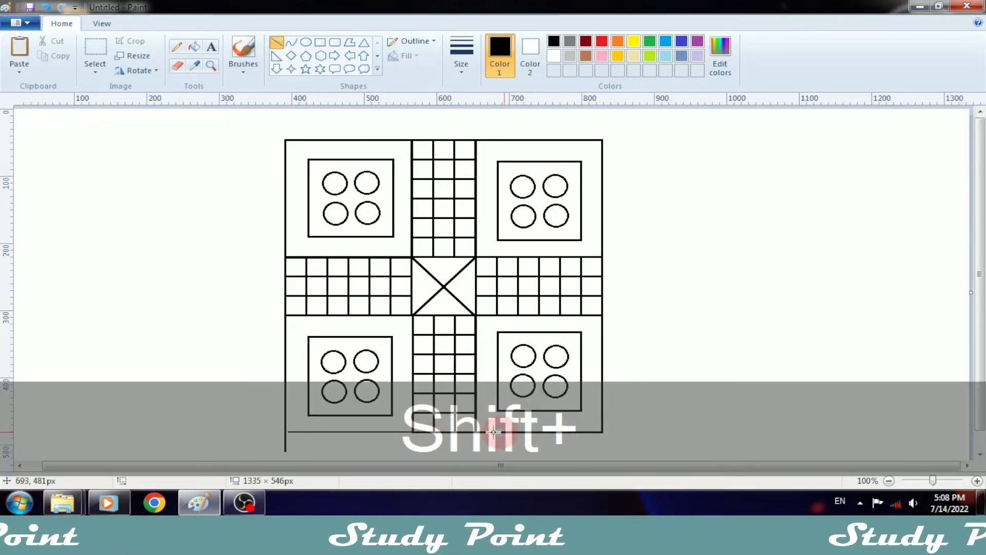
click(178, 65)
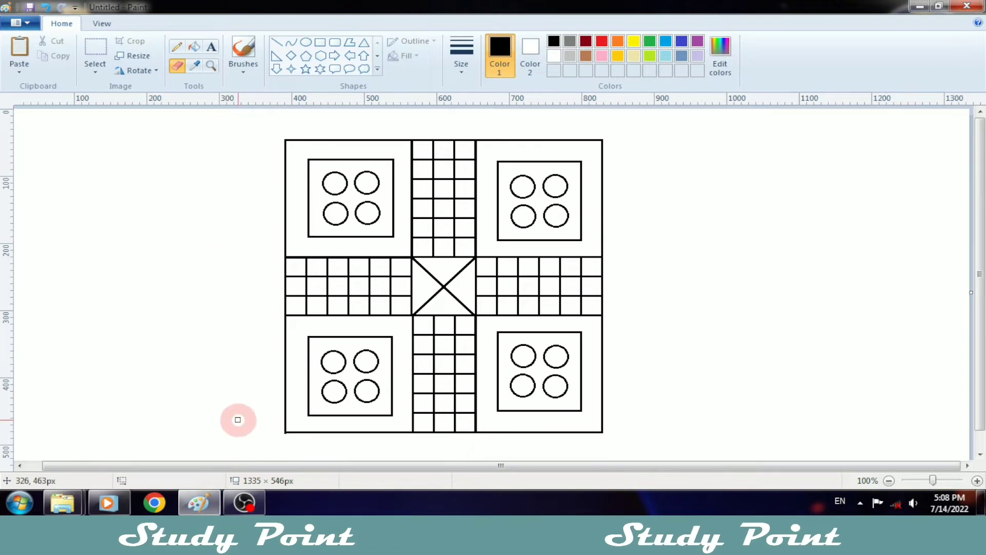
key(ctrl+z)
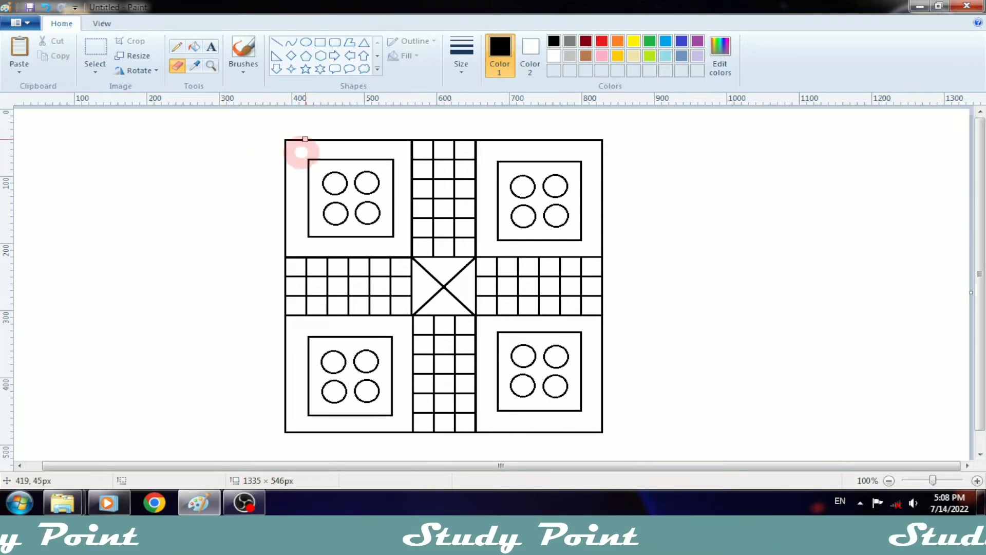
Step: Draw a rectangle about 460 by 459 px around the whole board and give it the thickest line width
click(319, 42)
drag(276, 132, 609, 438)
click(460, 57)
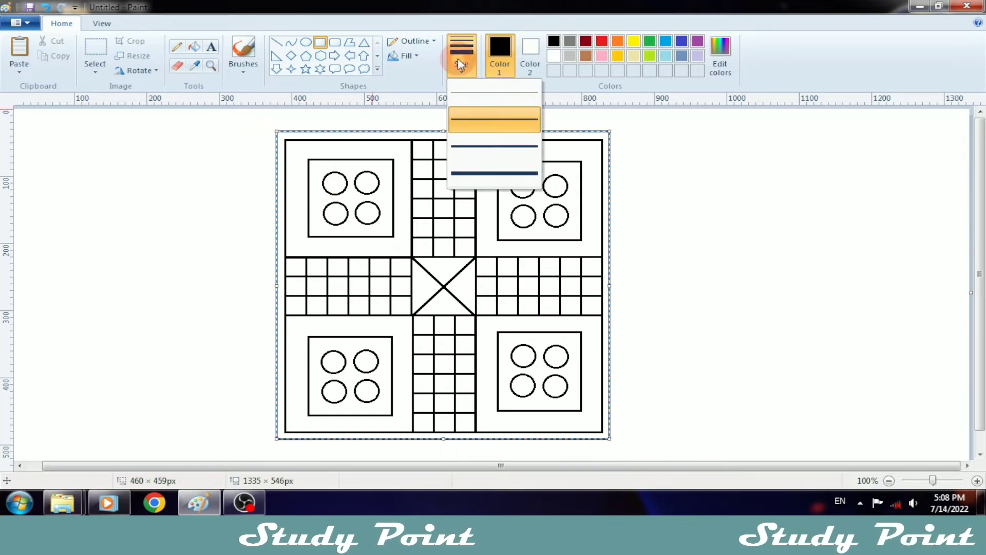
click(477, 147)
click(498, 185)
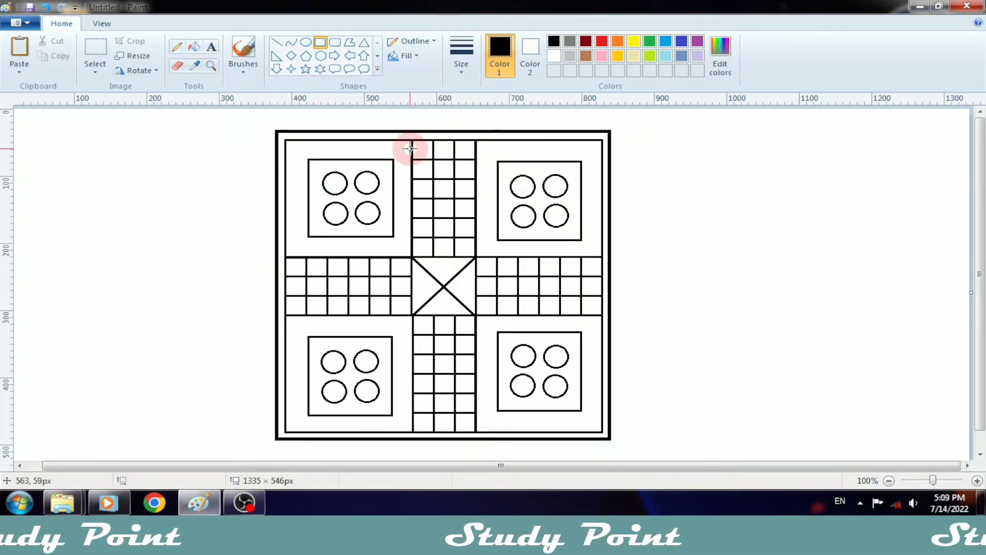
Step: Undo the outer frame and redraw it about 459 by 454 px, adjusting its edges for an even margin
key(ctrl+z)
drag(279, 132, 610, 438)
drag(275, 288, 277, 287)
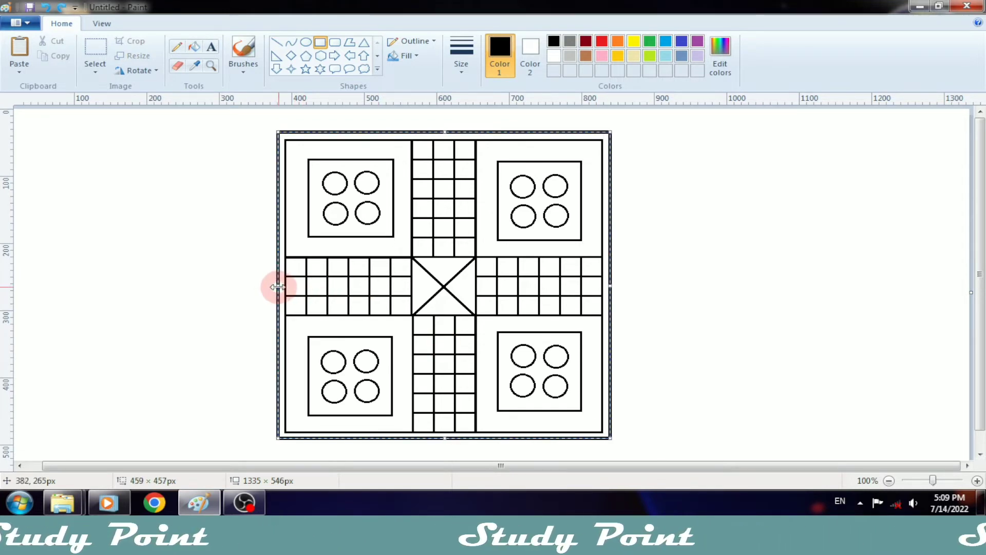
drag(446, 132, 446, 134)
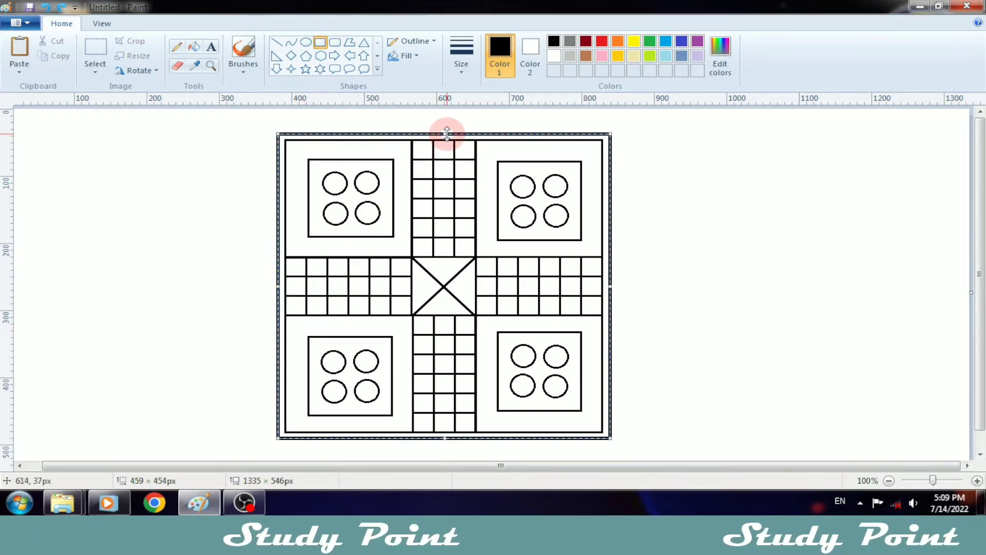
click(243, 135)
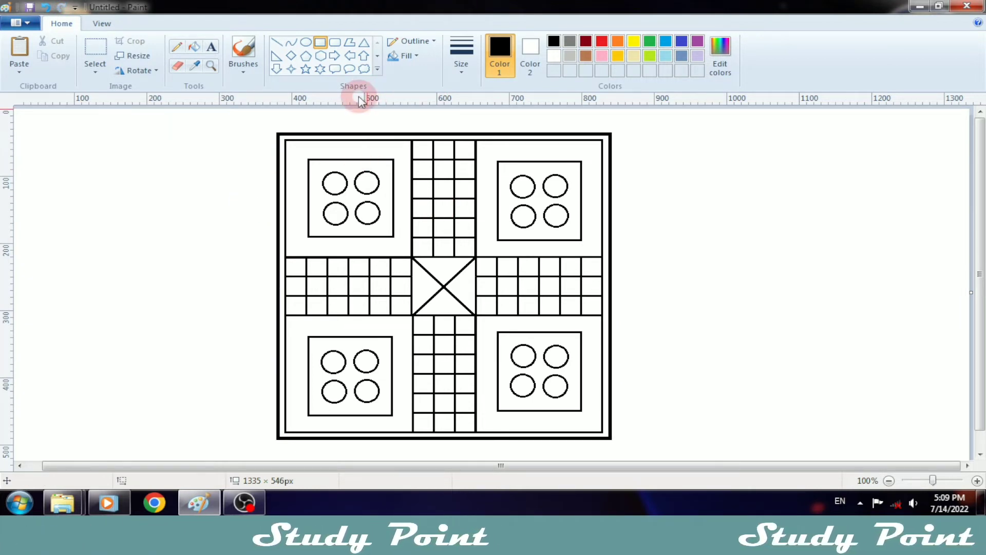
Step: Fill the upper-left block's four circles and outer border with the standard red, after trying a darker red (215, 17, 27) on two circles
click(195, 48)
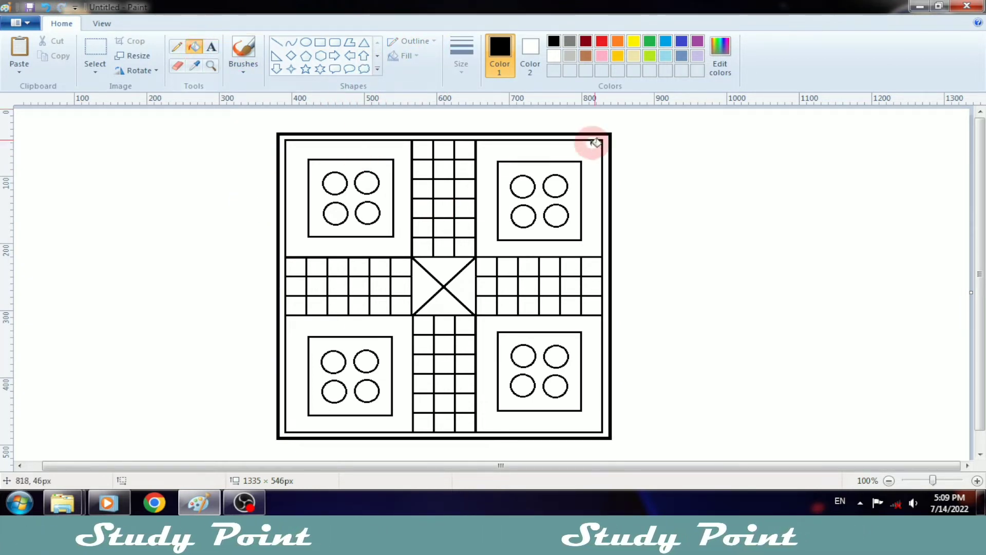
click(602, 41)
click(720, 57)
click(650, 231)
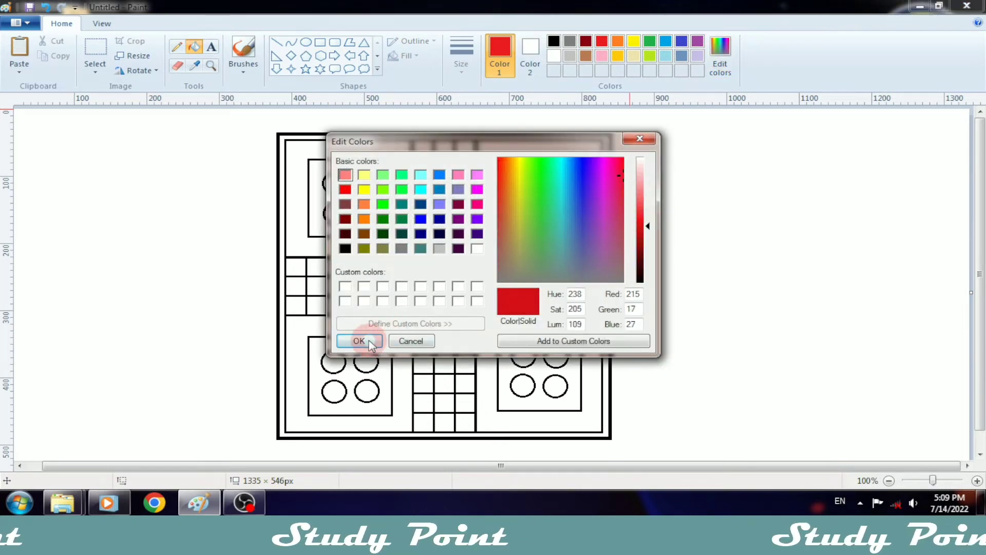
click(369, 341)
click(602, 41)
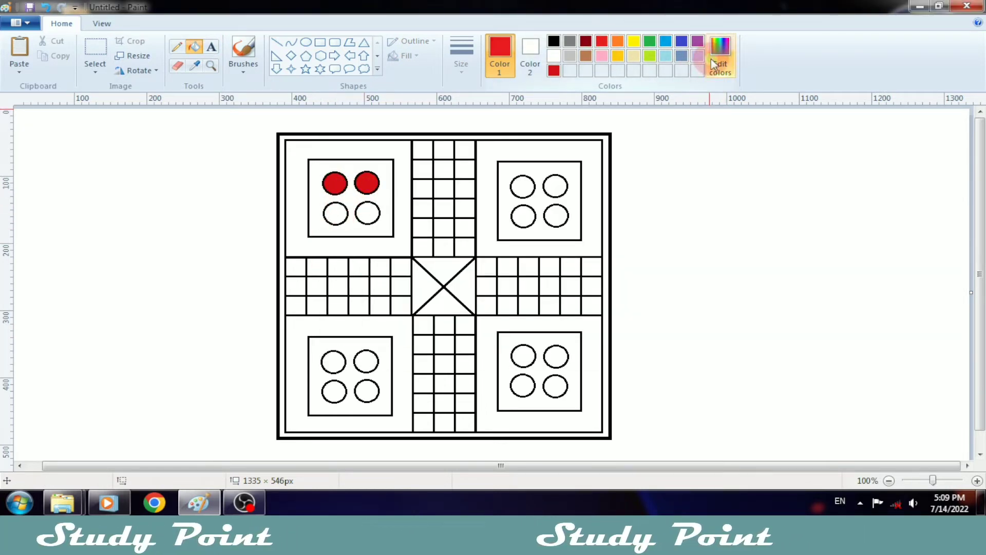
click(719, 56)
click(359, 340)
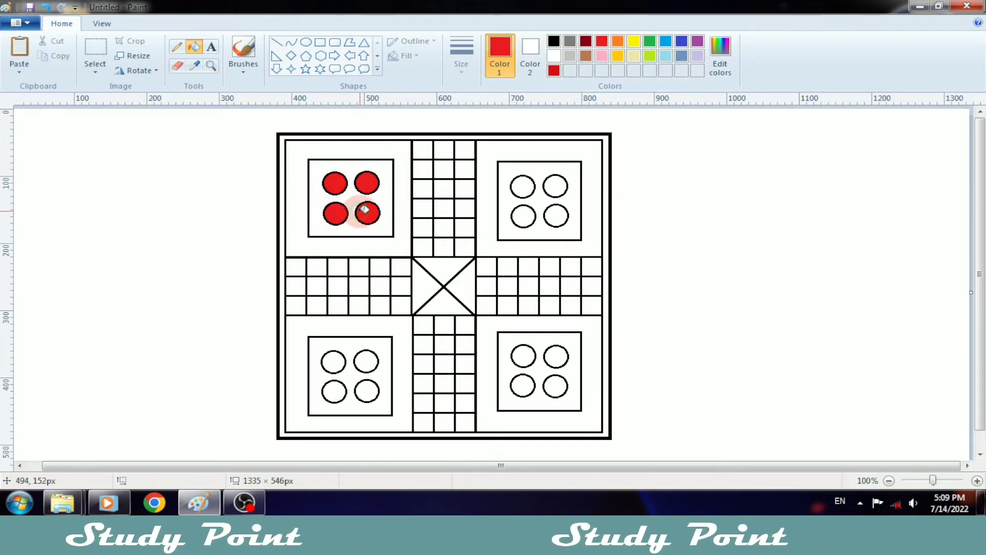
click(343, 153)
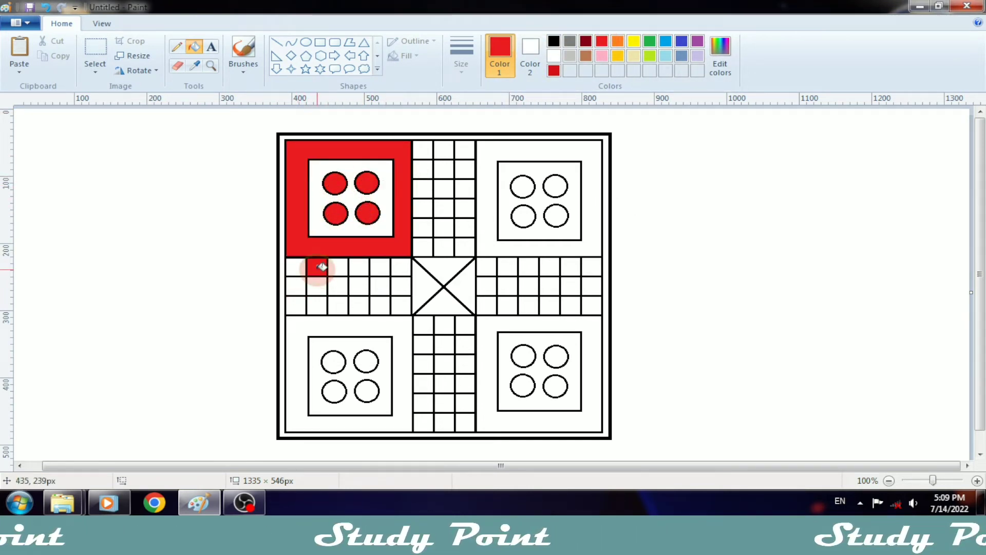
Step: Fill the left arm's start cell, the middle-row cells leading inward and the adjoining centre triangle red
click(369, 288)
key(ctrl+shift+z)
click(382, 289)
click(402, 288)
click(423, 290)
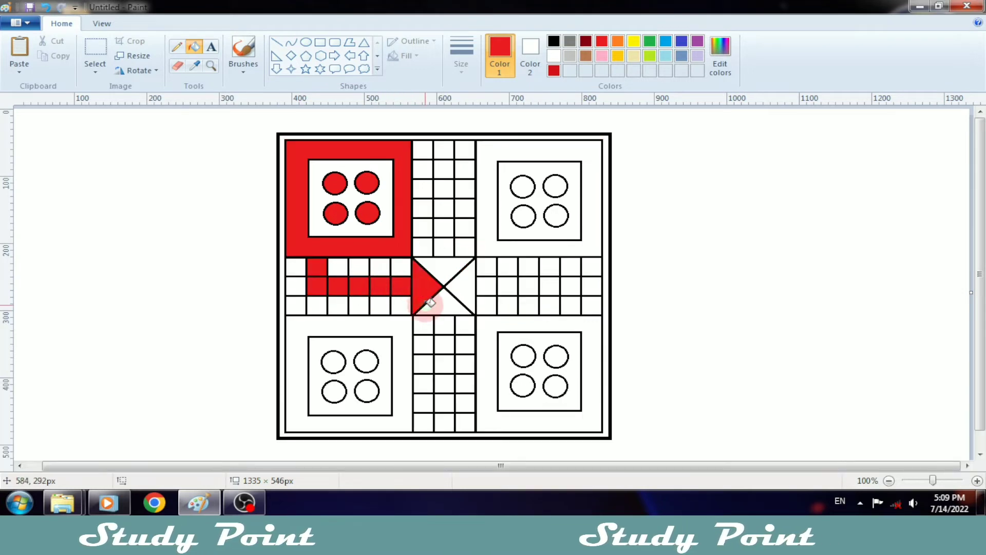
Step: Mix a darker shade of the palette green and fill the upper-right block's first circle, undoing the misplaced fill
click(649, 41)
click(720, 56)
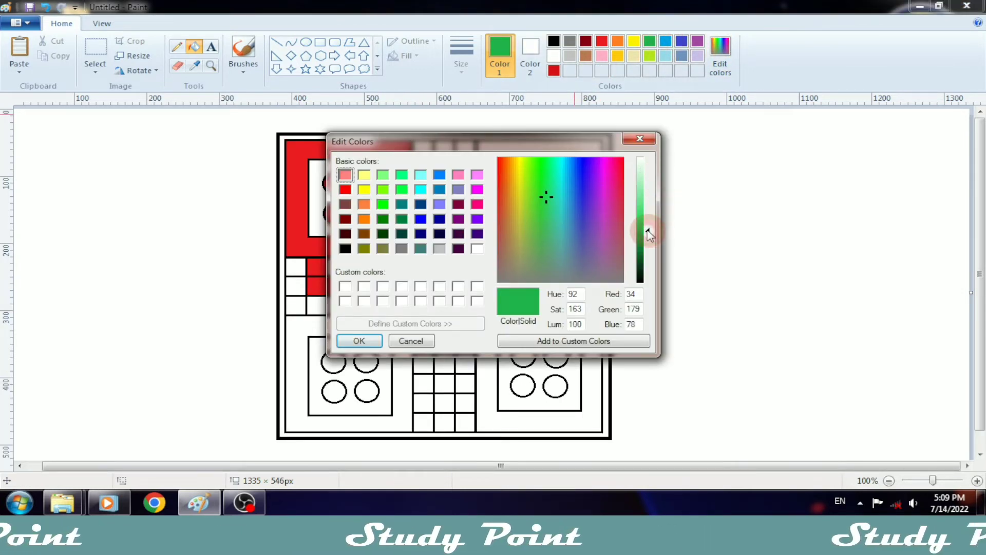
click(373, 340)
click(520, 189)
click(564, 192)
key(ctrl+z)
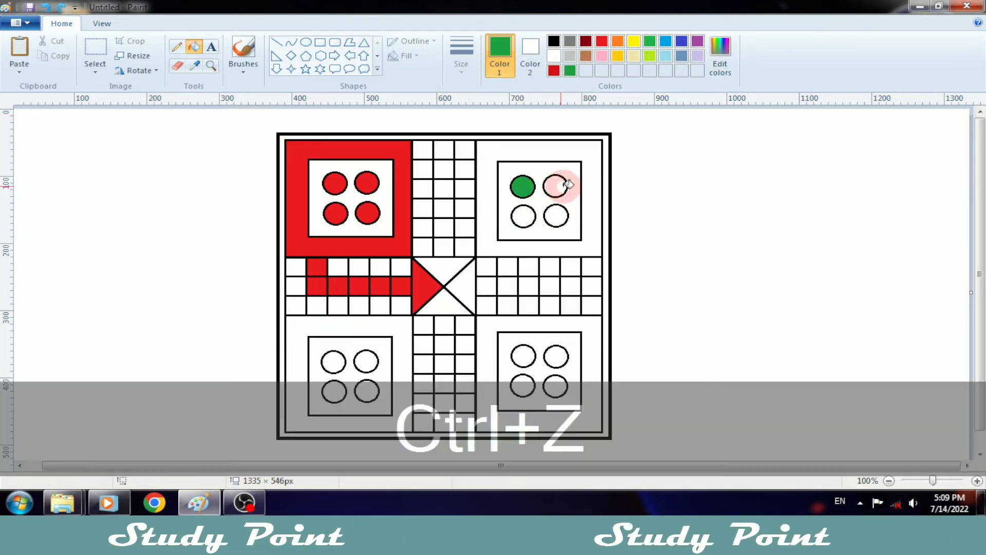
Step: Fill the upper-right block's remaining circles and border, the upper arm's start cell and middle path, and the upper centre triangle green
click(563, 188)
click(555, 220)
click(489, 191)
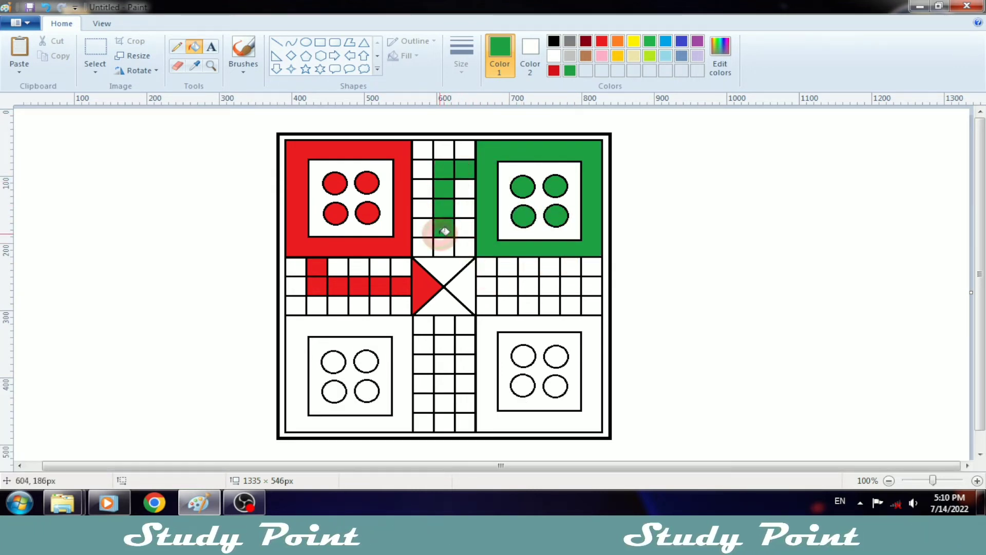
Step: Fill the lower-right block's circles and border, the right arm's start cell and middle path, and the adjoining centre triangle yellow
click(633, 40)
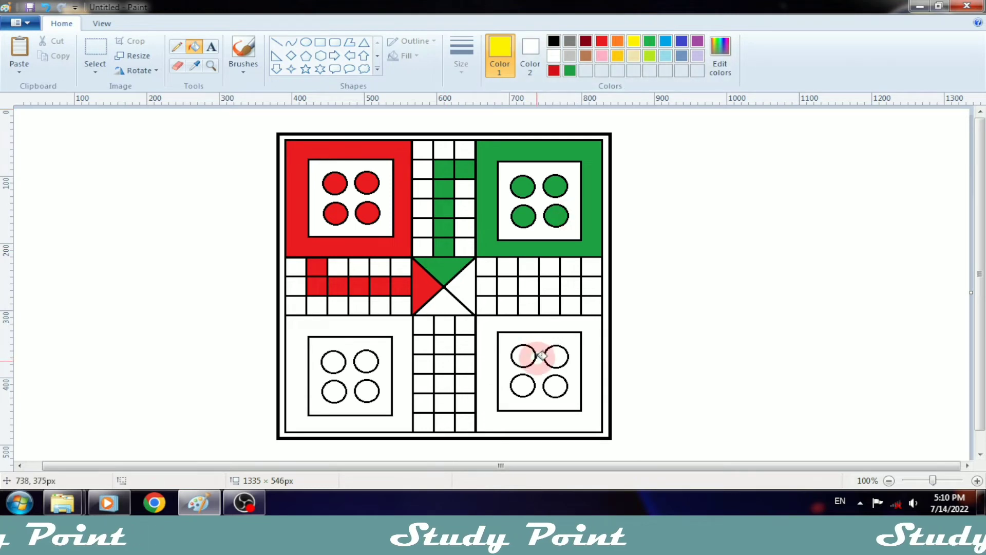
click(522, 385)
click(555, 386)
click(545, 321)
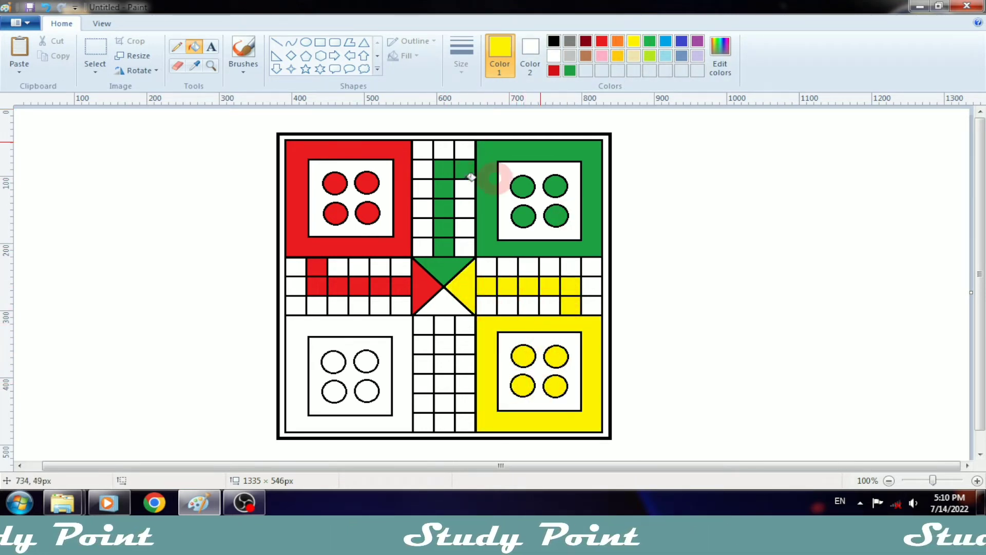
Step: Fill the lower-left block's four circles and its border light blue, replacing the darker blue tried on the first circle
click(682, 40)
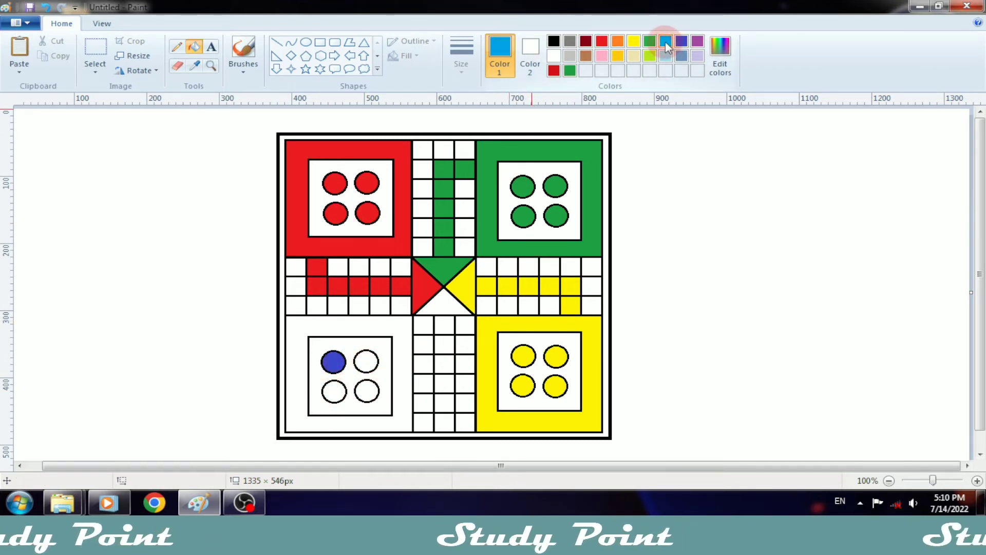
click(334, 362)
click(366, 361)
click(367, 391)
click(334, 391)
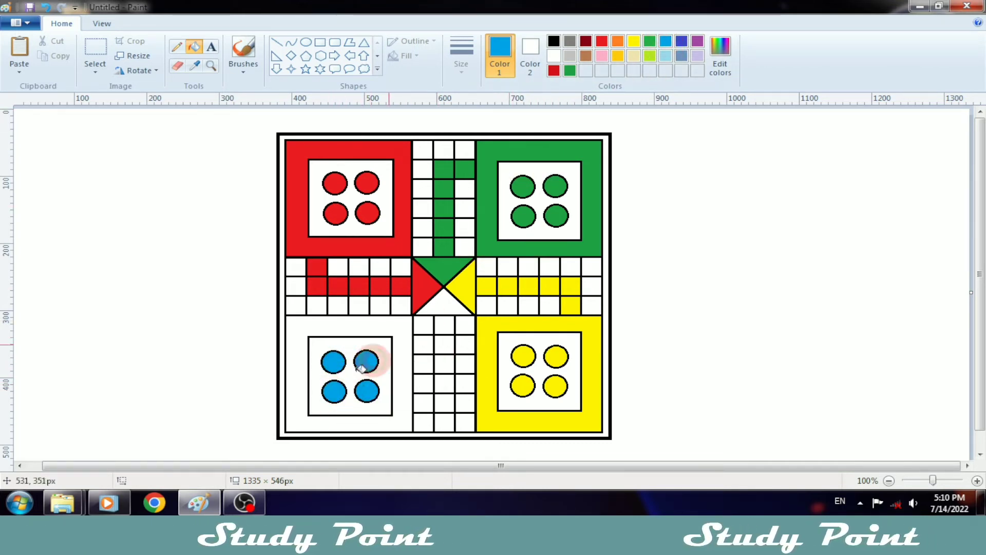
click(403, 370)
Step: Fill the lower arm's start cell, middle path and adjoining centre triangle light blue, undoing the misplaced fill
click(438, 403)
click(436, 374)
key(ctrl+z)
click(441, 380)
click(442, 365)
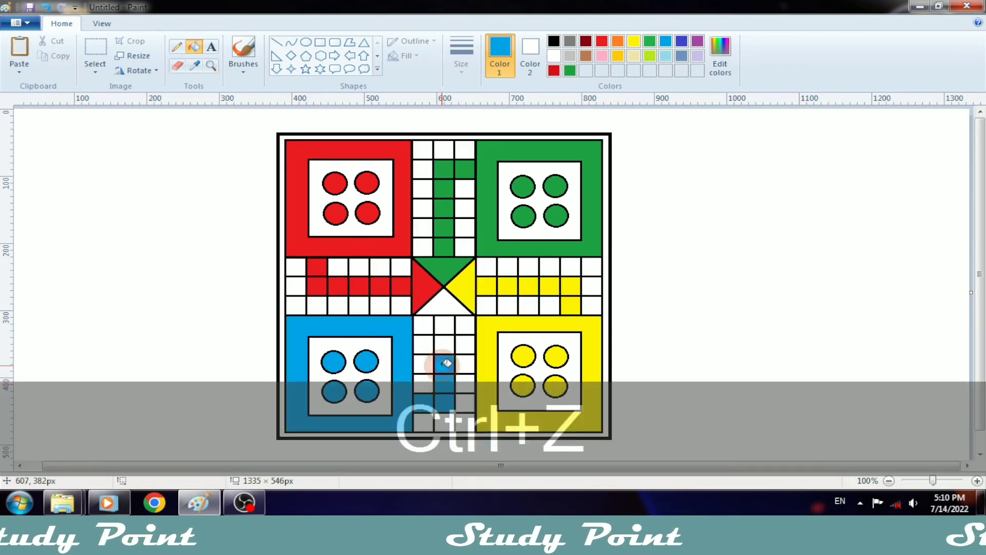
click(443, 345)
click(444, 325)
click(444, 307)
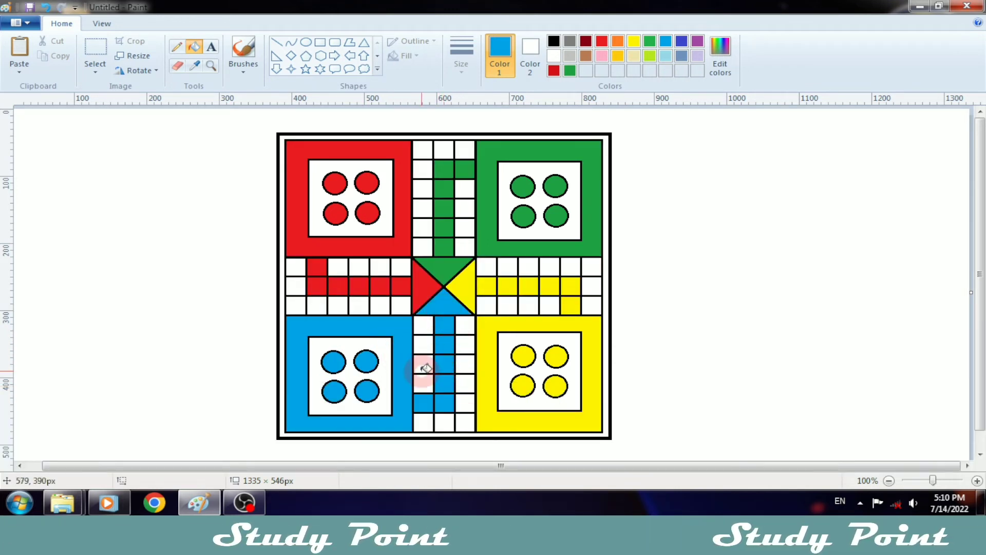
Step: Draw a small black-outlined five-point star on the blank canvas beside the green block
click(554, 41)
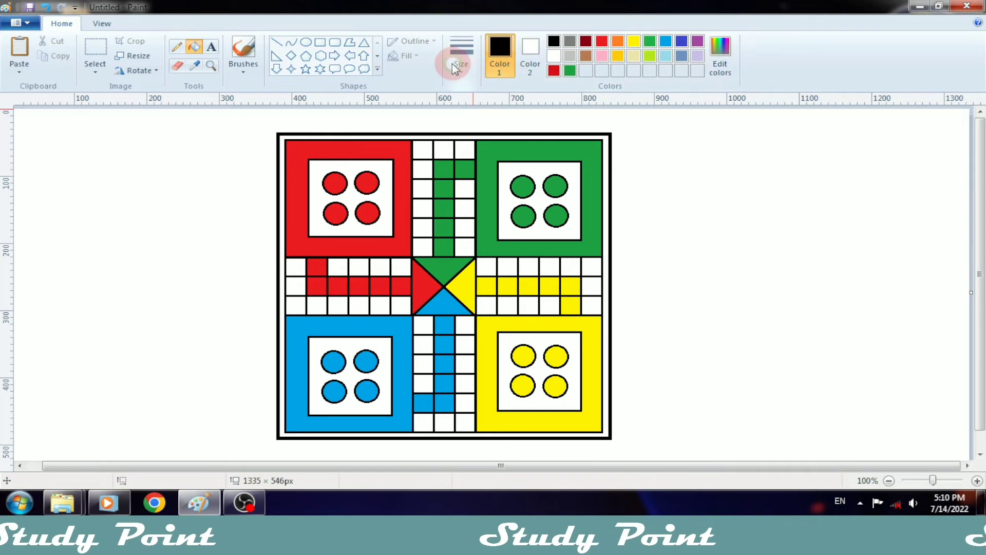
click(305, 69)
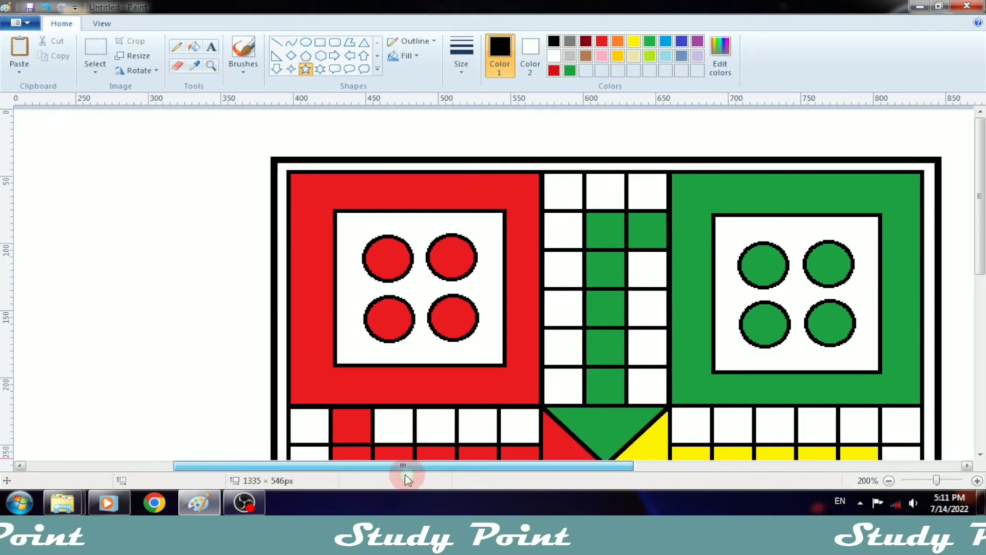
drag(403, 469, 479, 468)
drag(380, 253, 858, 277)
ctrl+scroll(649, 286, down, 1)
Step: Copy the star into each arm's third cell from the outer end: upper arm's left column, right arm's top row, lower arm's right column, left arm's bottom row
click(225, 23)
click(104, 45)
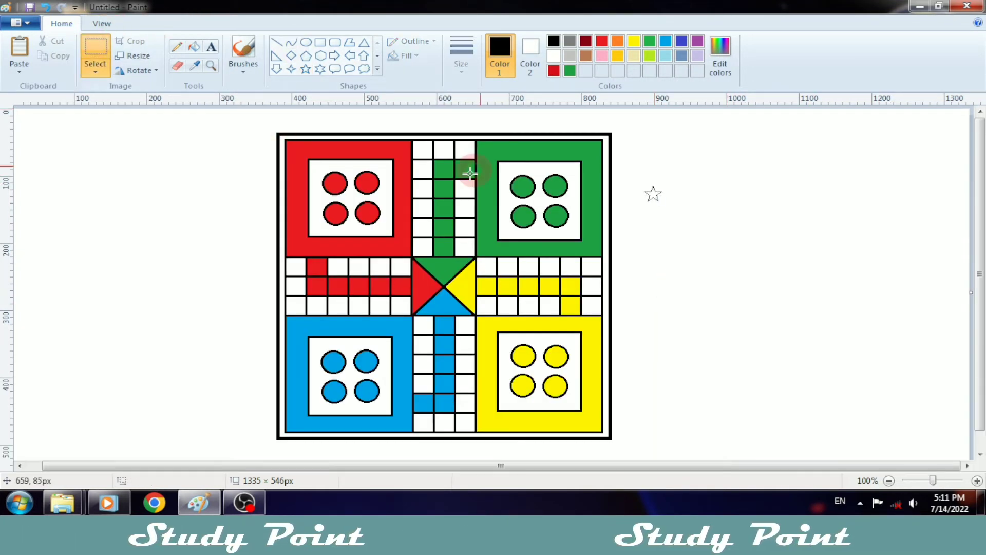
mouse_move(630, 177)
mouse_down()
mouse_move(683, 219)
mouse_move(392, 214)
mouse_move(425, 191)
mouse_up()
mouse_move(630, 170)
mouse_down()
mouse_move(674, 211)
mouse_move(544, 313)
mouse_move(564, 278)
mouse_up()
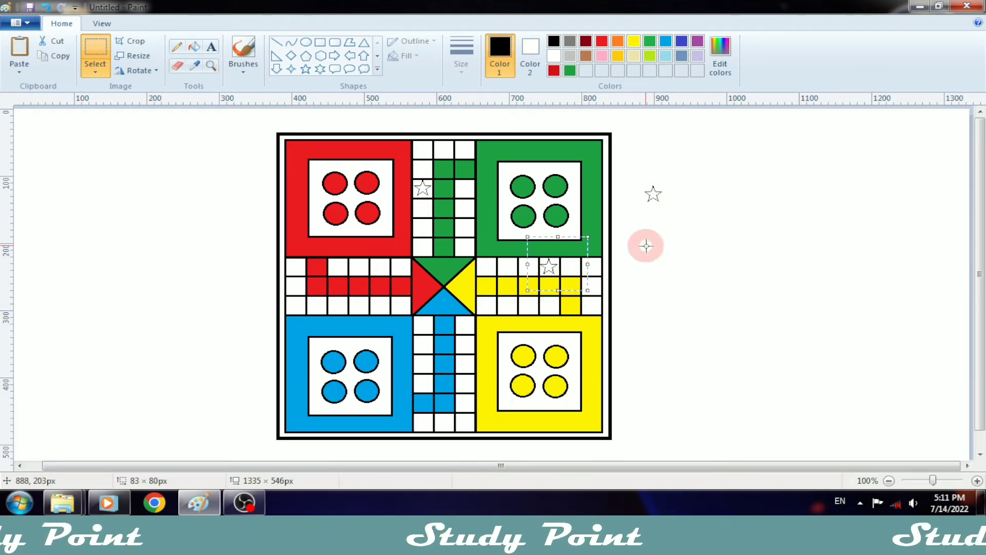
mouse_move(635, 172)
mouse_down()
mouse_move(682, 222)
mouse_move(476, 391)
mouse_move(490, 388)
mouse_up()
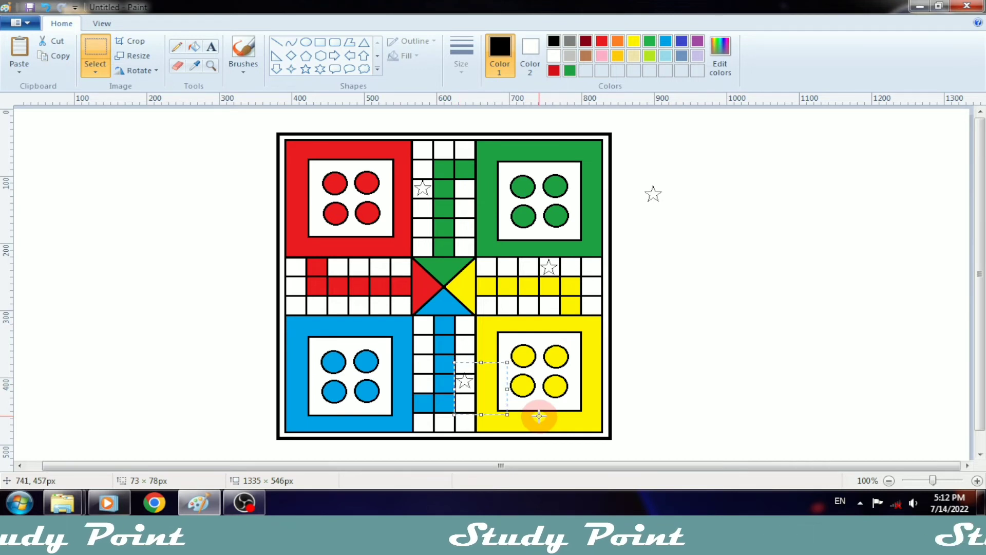
click(538, 416)
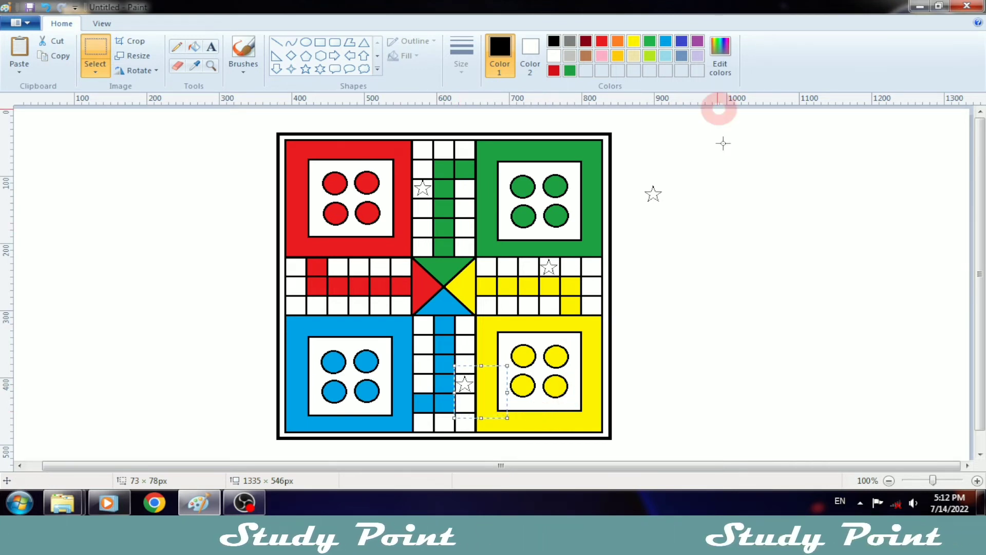
mouse_move(630, 173)
mouse_down()
mouse_move(683, 221)
mouse_move(428, 367)
mouse_move(349, 318)
mouse_up()
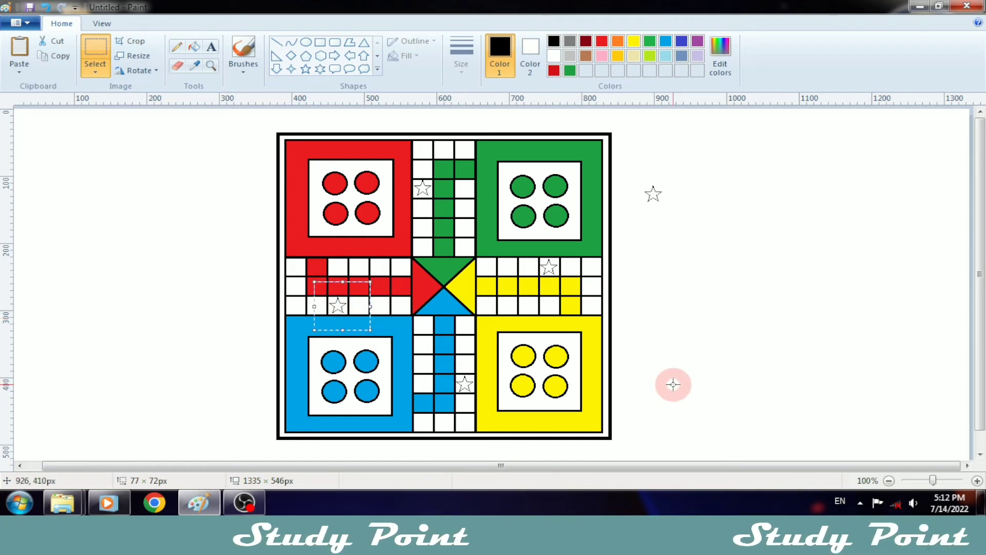
Step: Fill the upper arm's star red, the right arm's star green and the lower arm's star yellow, and choose light blue for the left arm's star
click(195, 46)
click(601, 41)
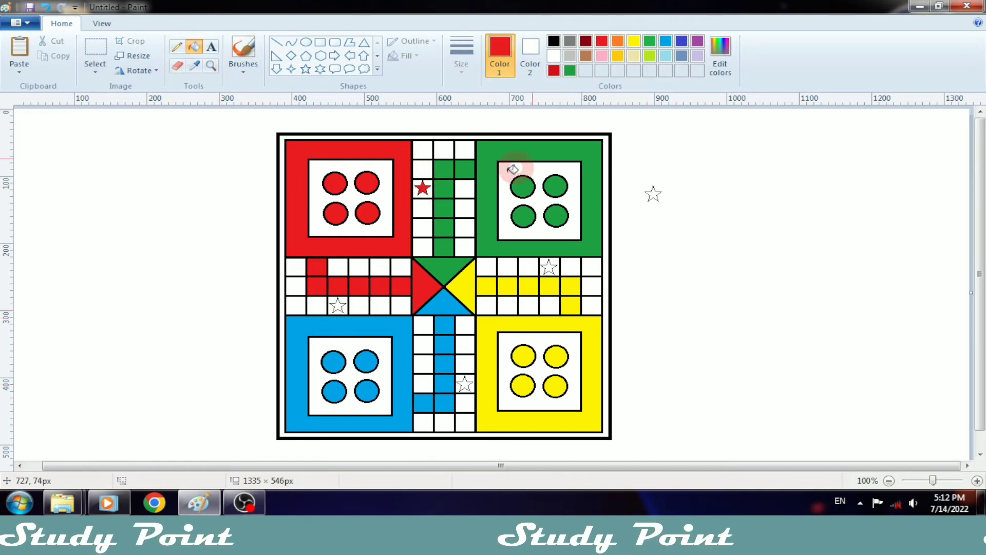
click(649, 40)
click(549, 266)
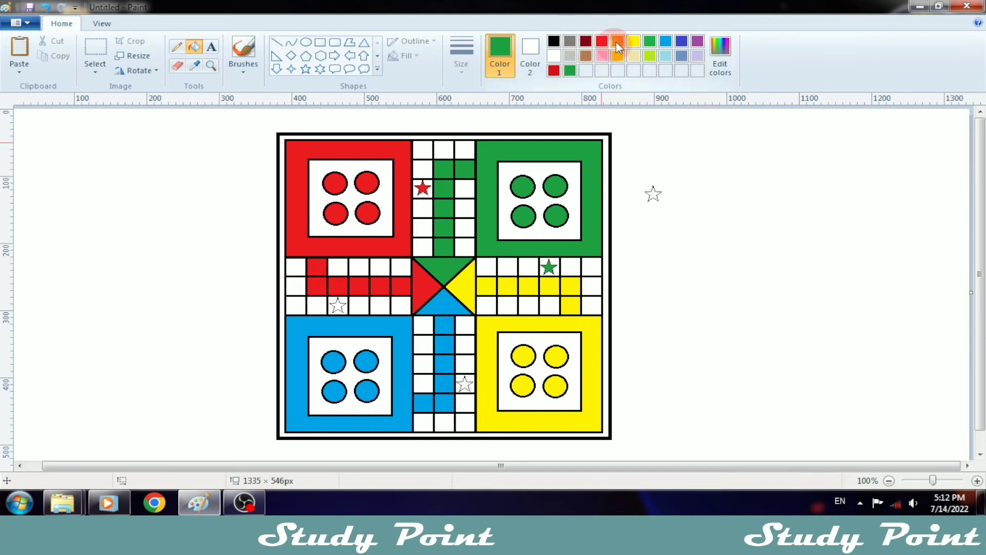
click(633, 41)
click(464, 385)
click(666, 41)
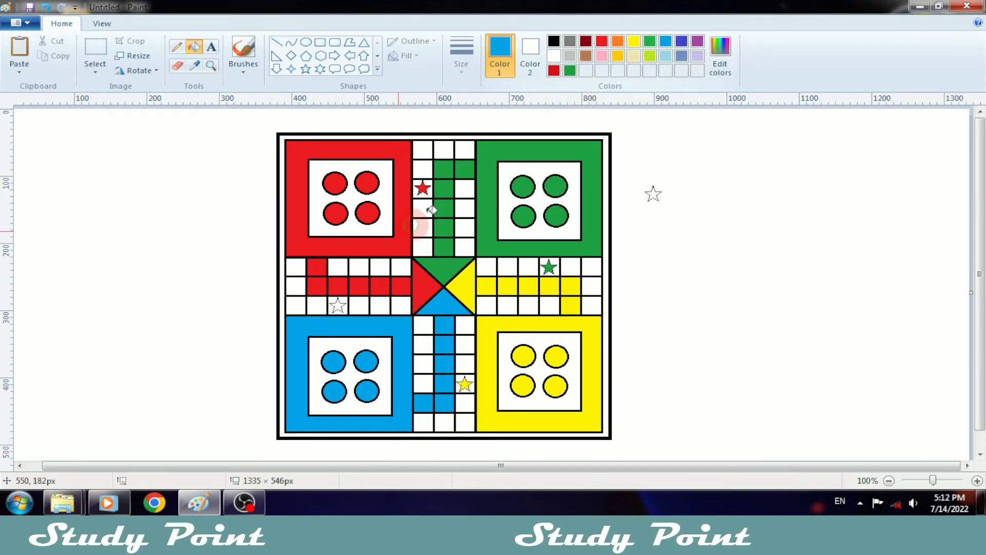